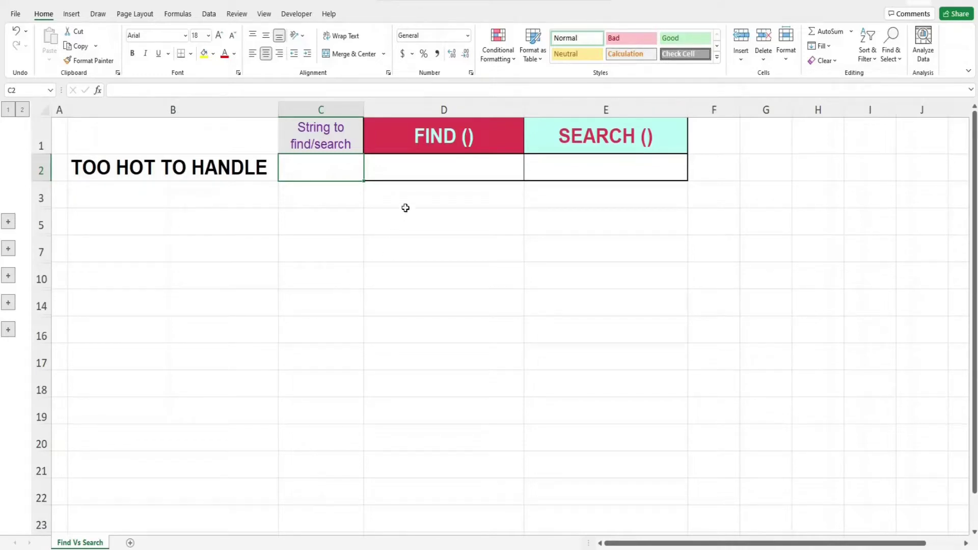
# Enter =FIND("H",B2) in cell D2 to locate the letter H in the phrase in B2
pyautogui.click(412, 170)
pyautogui.press('F2')
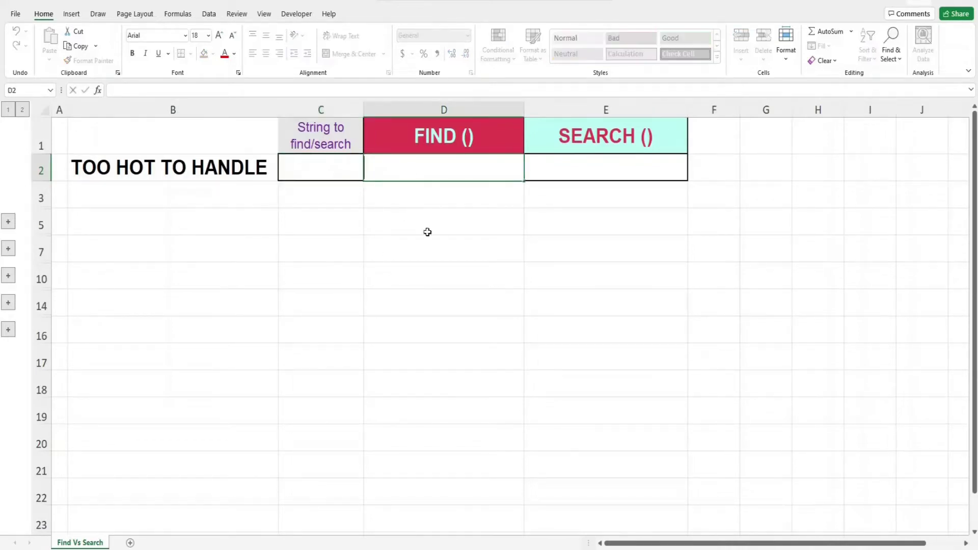
pyautogui.write('=FIN')
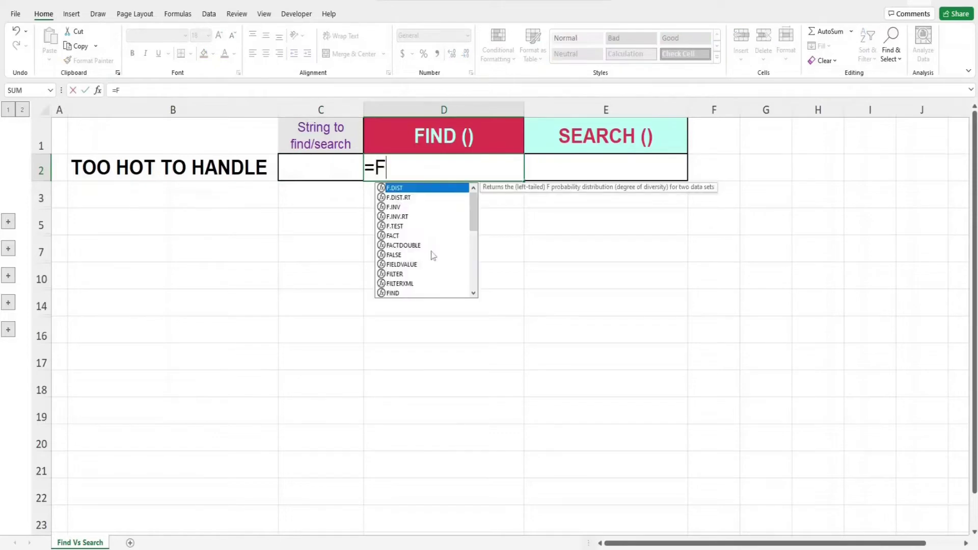
pyautogui.write('D(')
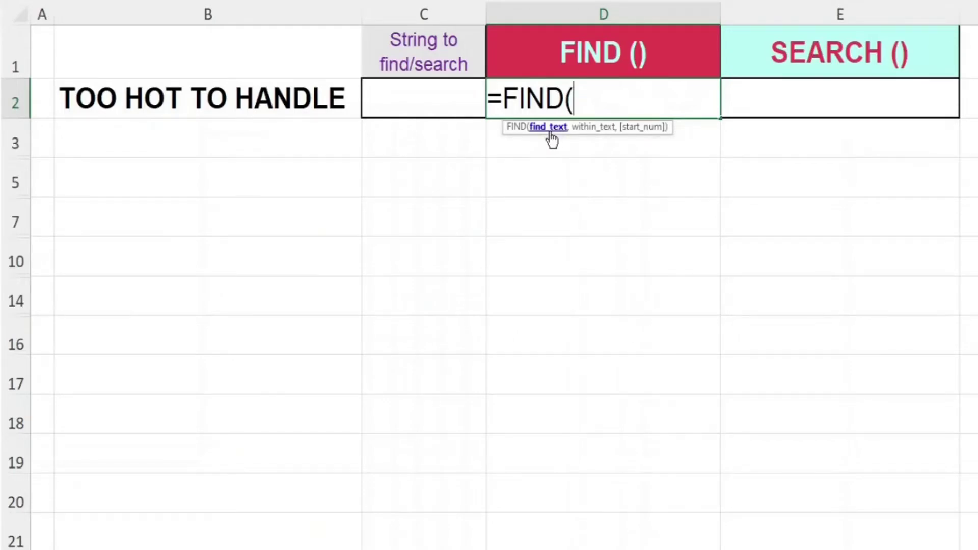
pyautogui.write('"H",')
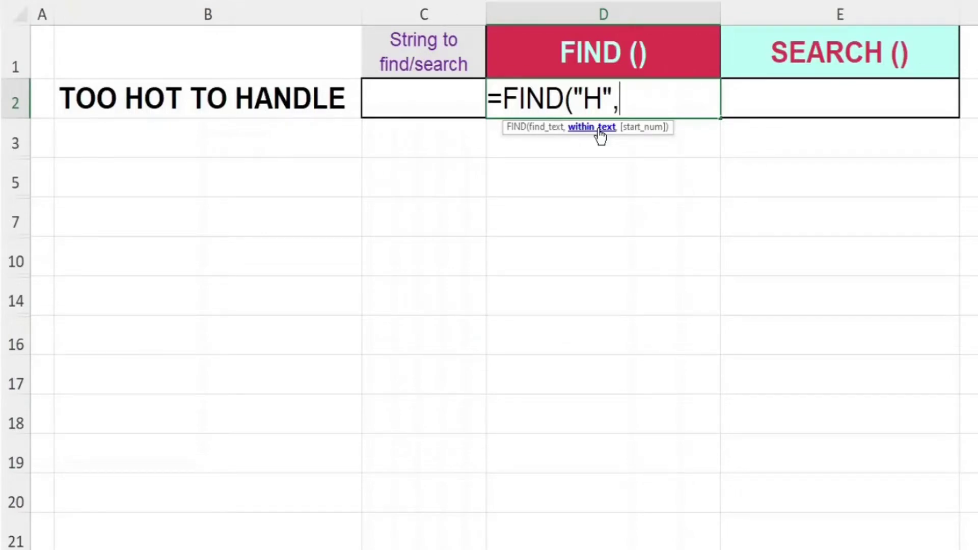
pyautogui.click(321, 107)
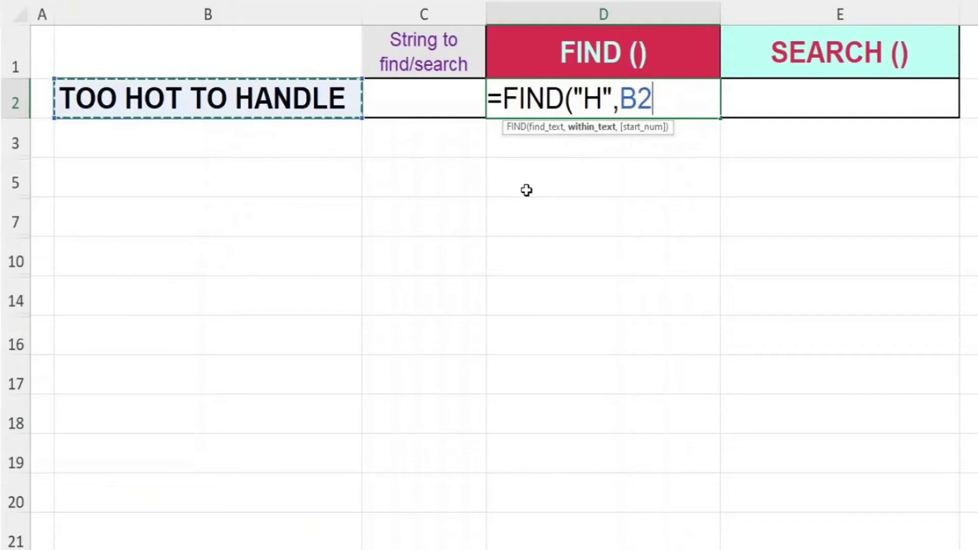
pyautogui.write(')')
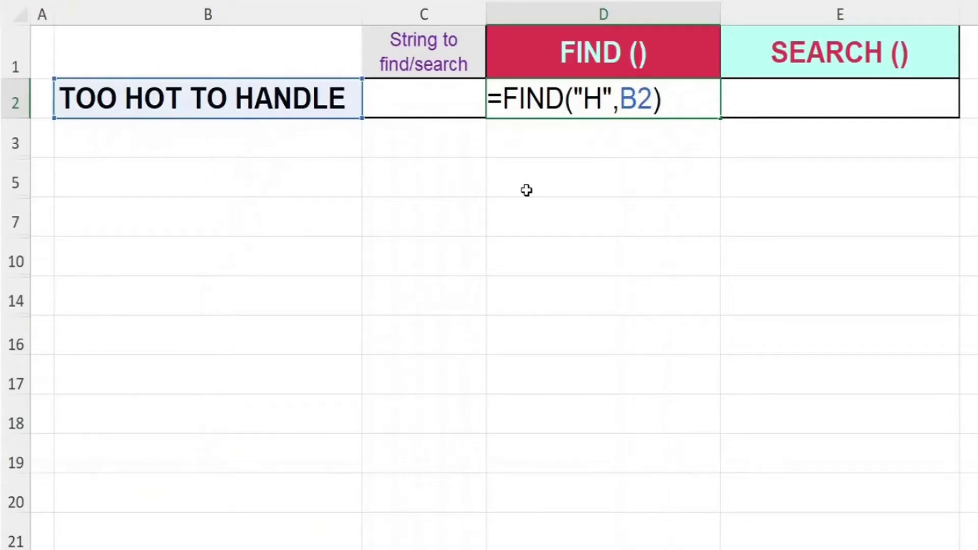
pyautogui.press('Return')
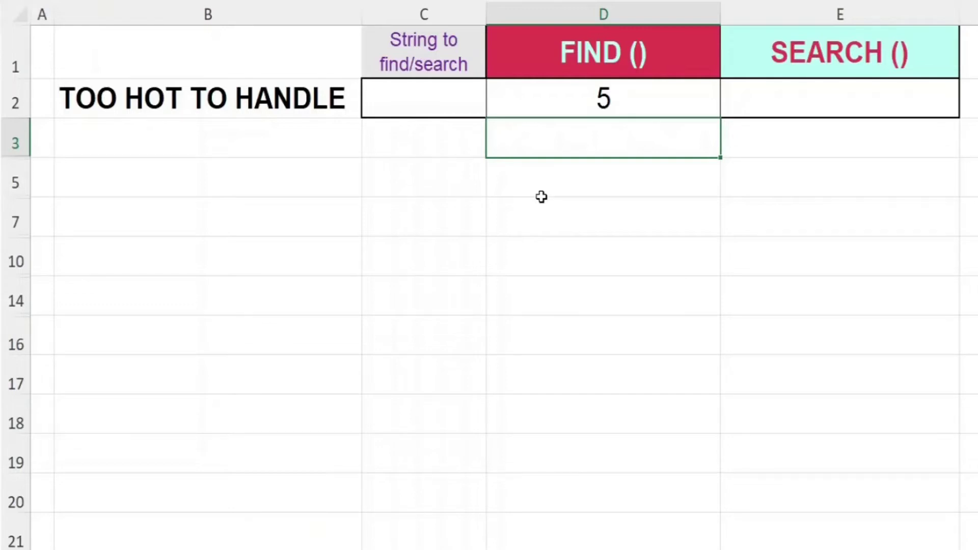
# Enter =SEARCH("H",B2) in cell E2 to locate the same letter with the SEARCH function
pyautogui.doubleClick(765, 107)
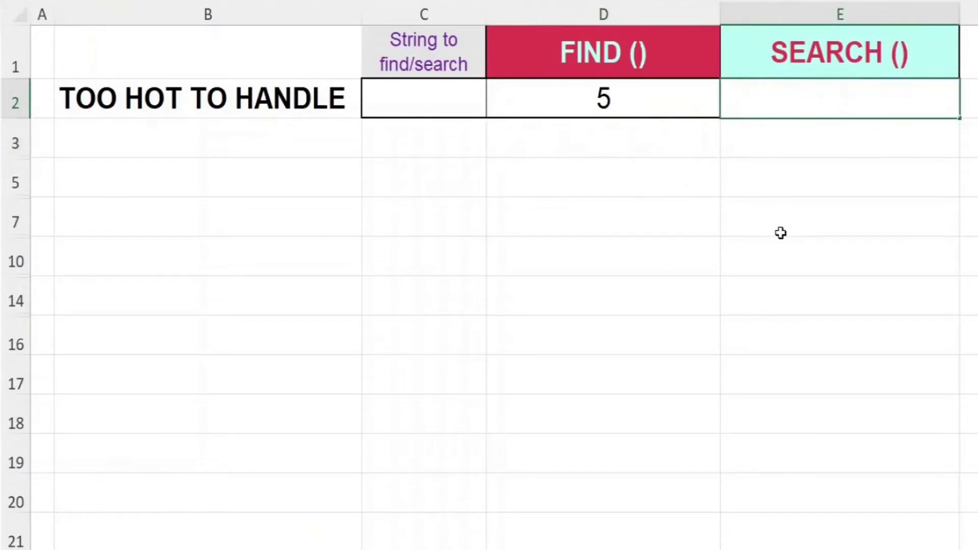
pyautogui.write('=SEA')
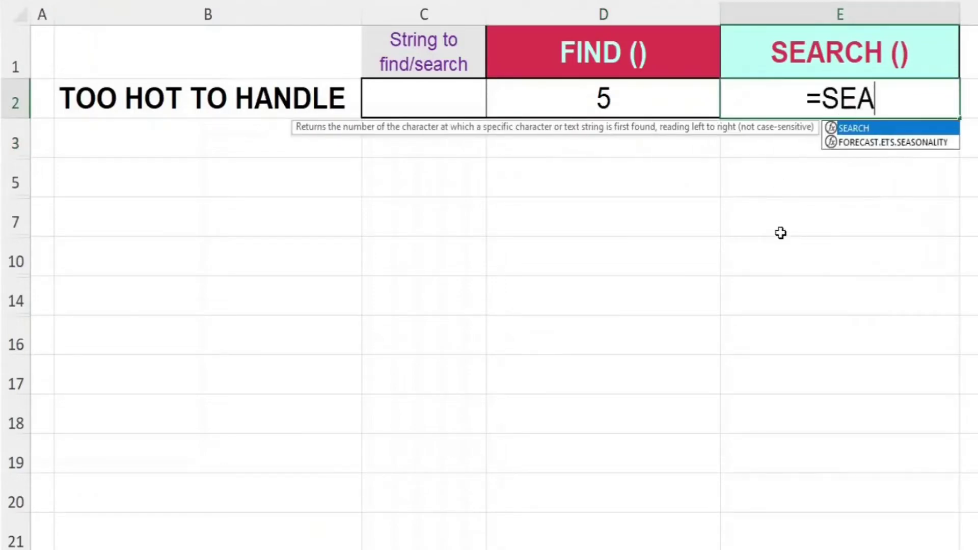
pyautogui.write('RCH(')
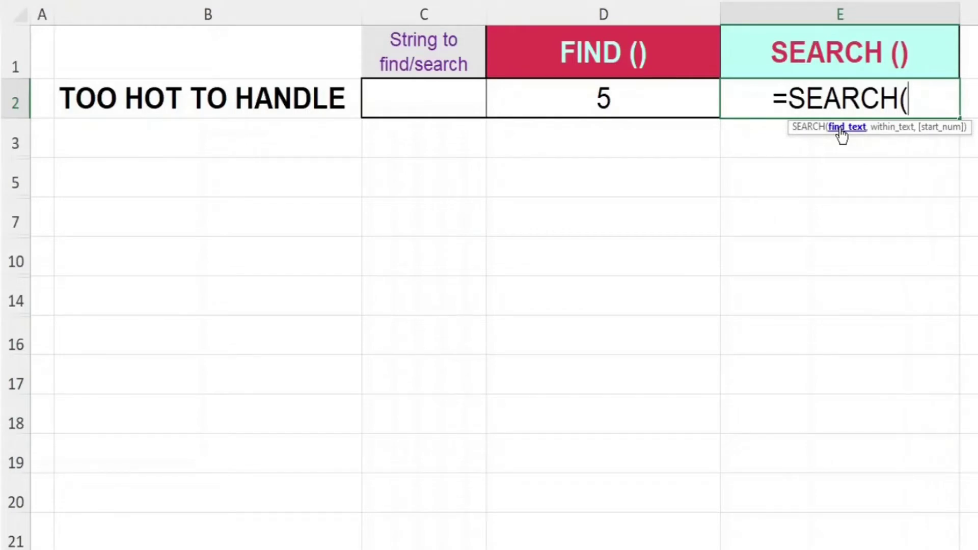
pyautogui.write('"')
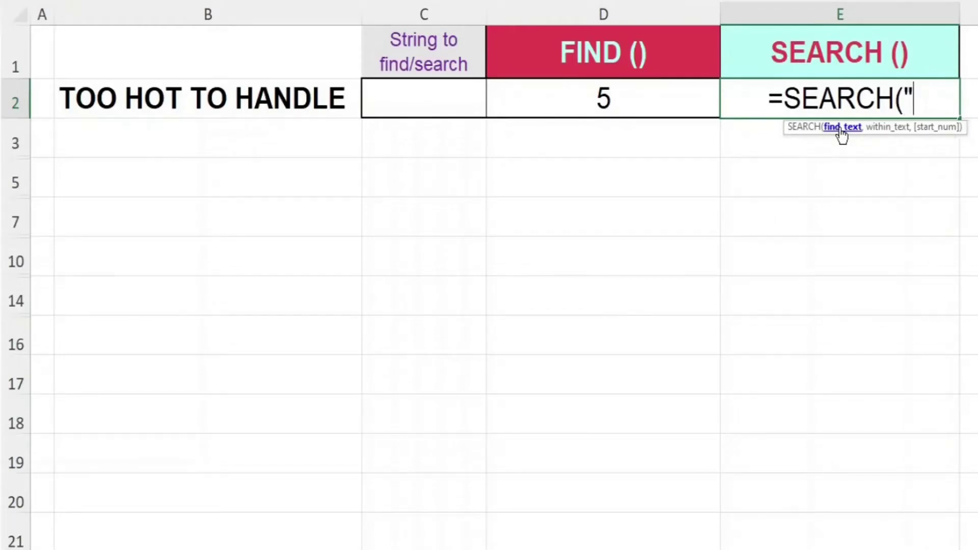
pyautogui.write('H"')
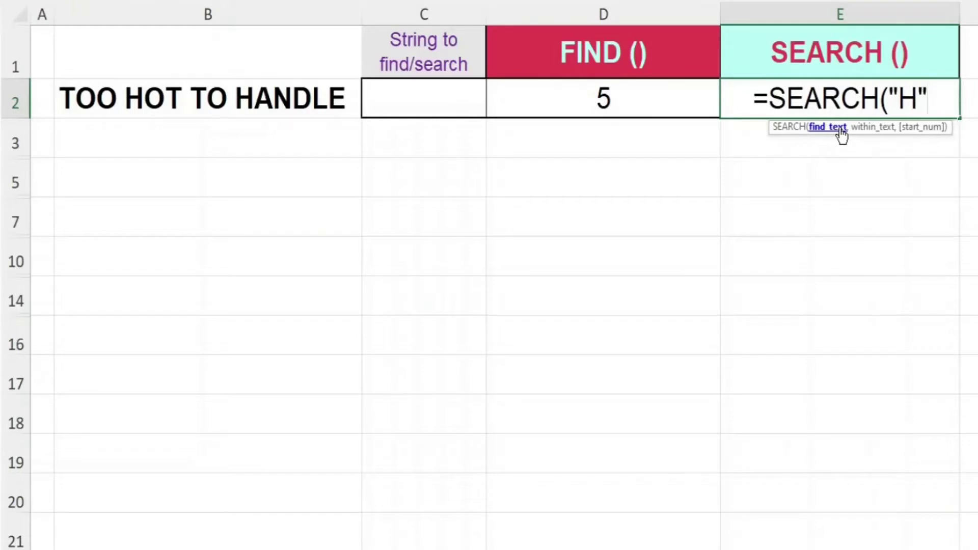
pyautogui.write(',')
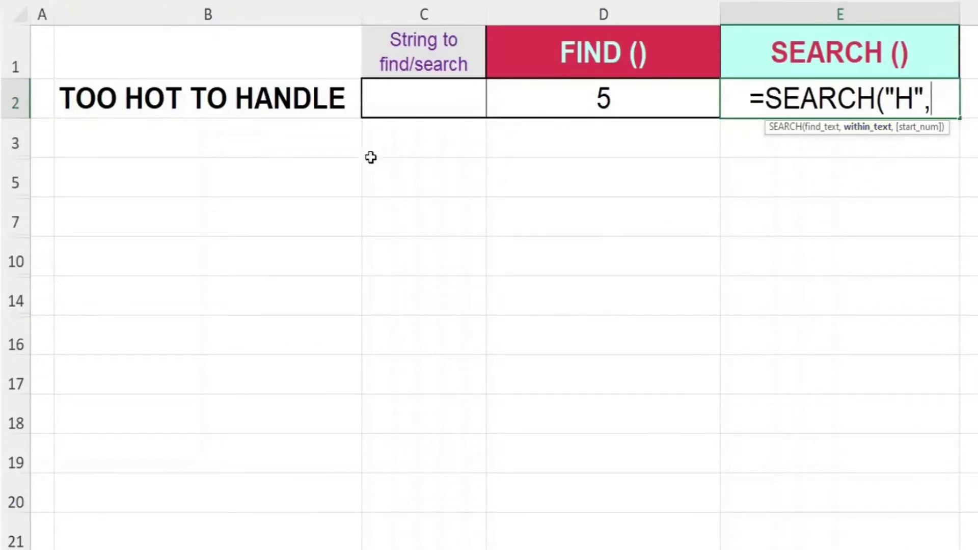
pyautogui.click(338, 113)
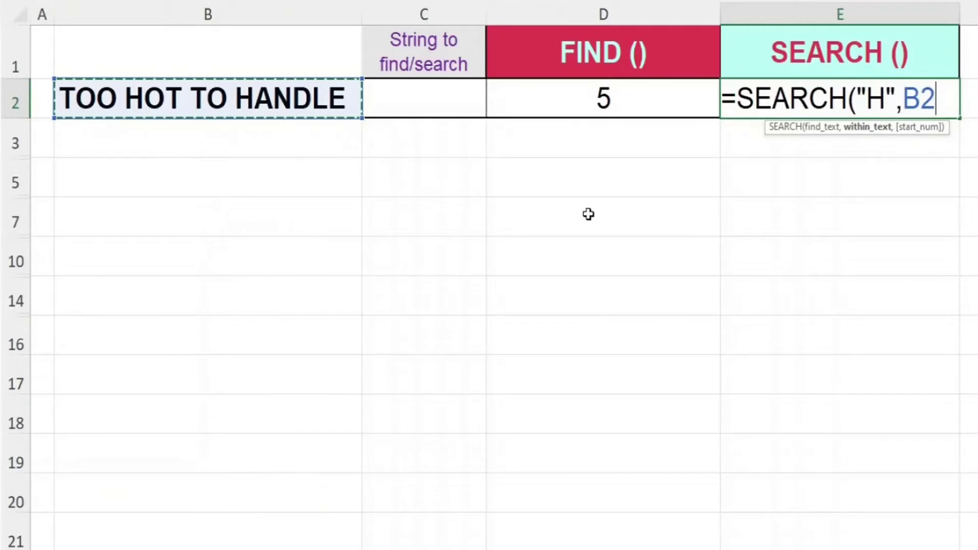
pyautogui.write(')')
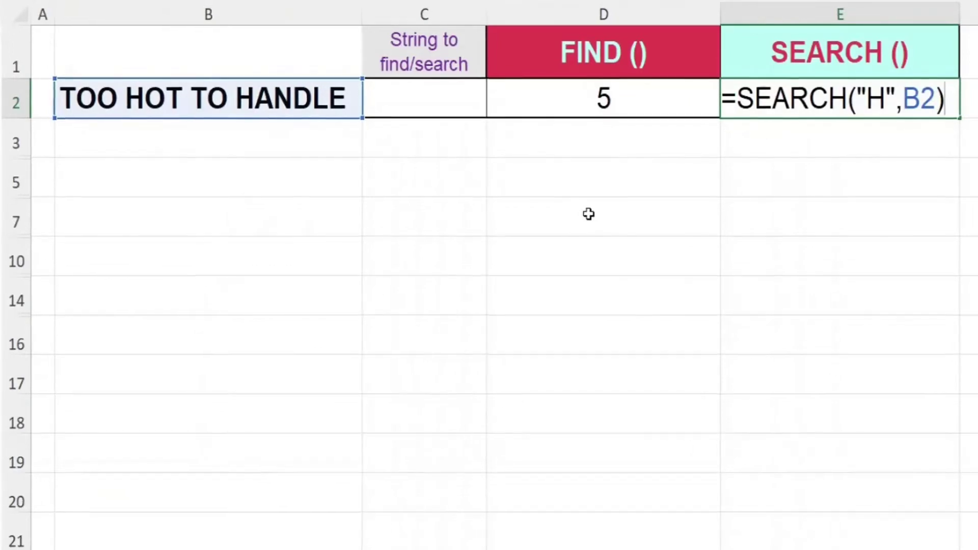
pyautogui.press('Return')
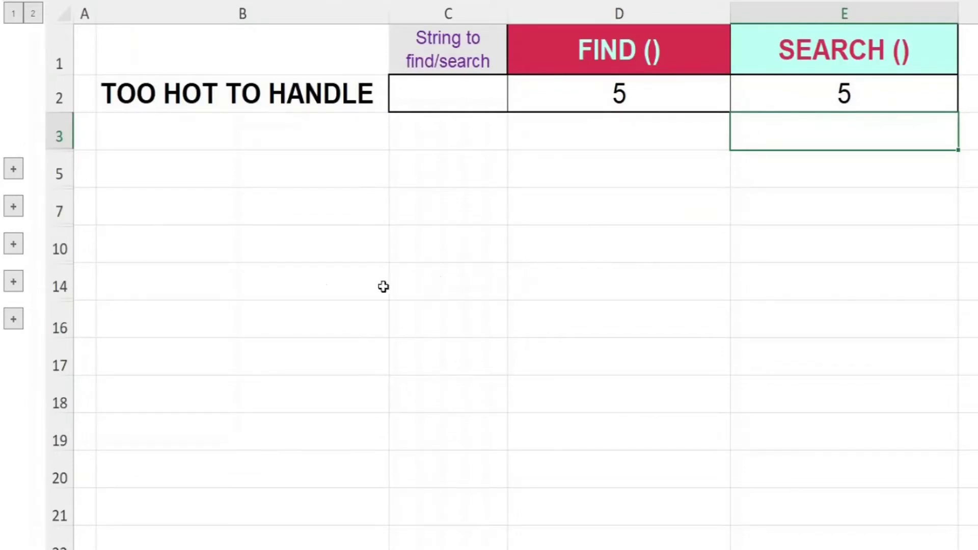
# Expand the collapsed row 4 and enter =FIND(C4,B2) in cell D4, using cell references for both arguments
pyautogui.click(14, 169)
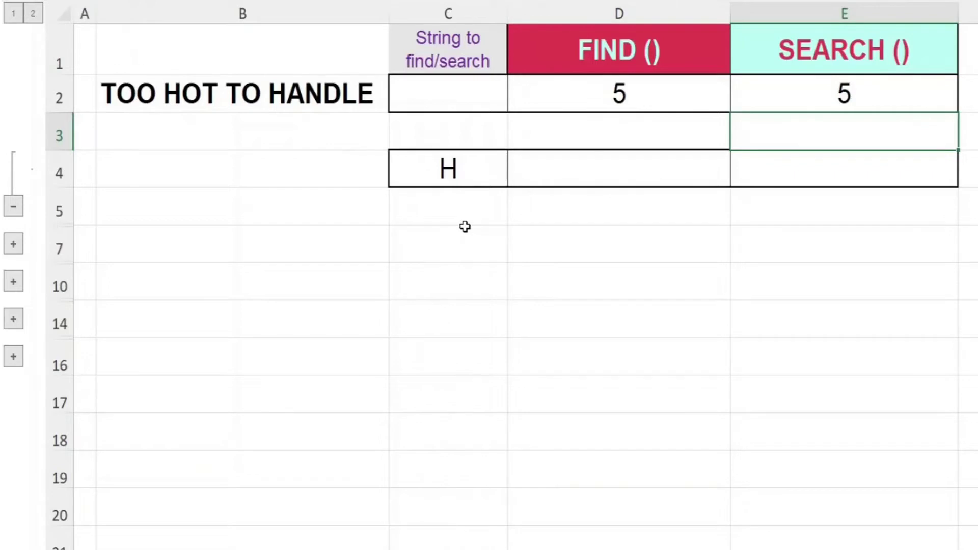
pyautogui.doubleClick(576, 173)
pyautogui.write('=FIND(')
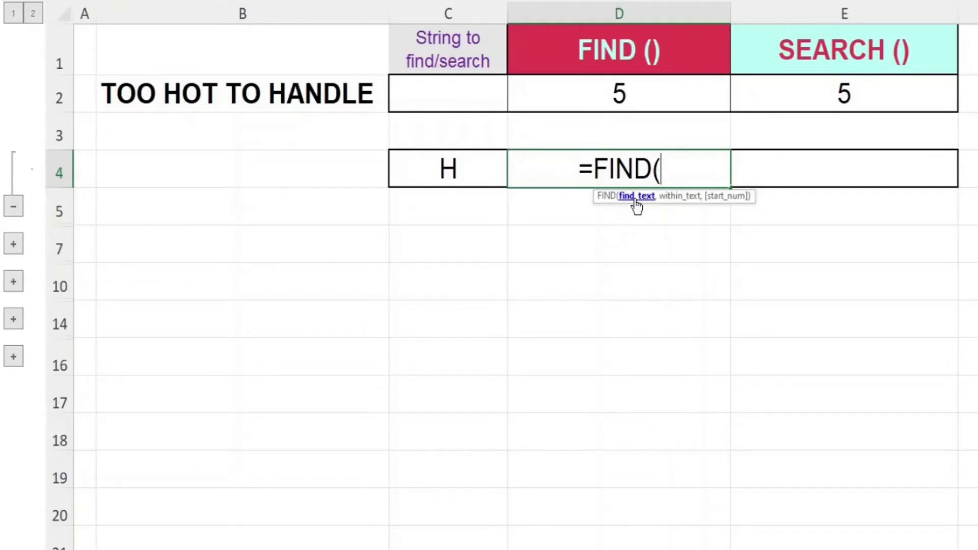
pyautogui.click(451, 177)
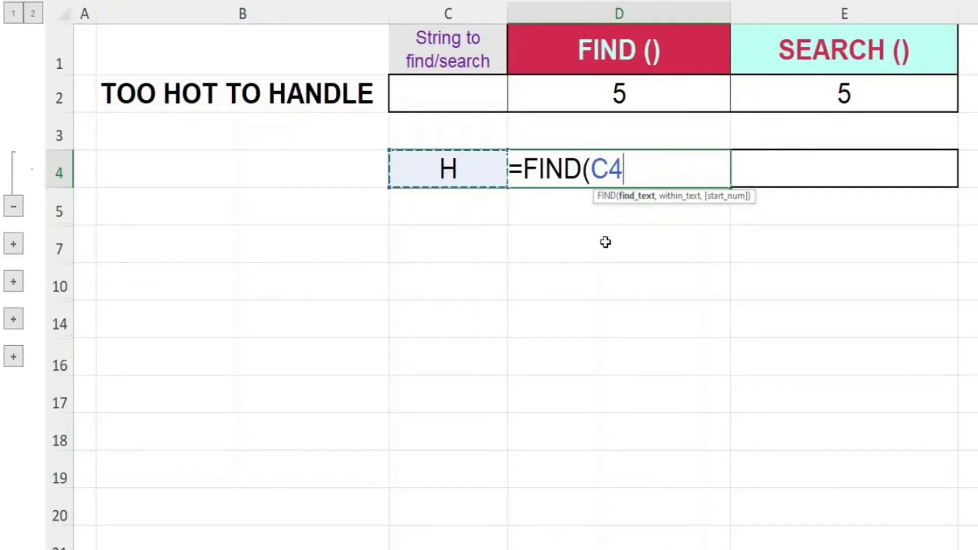
pyautogui.write(',')
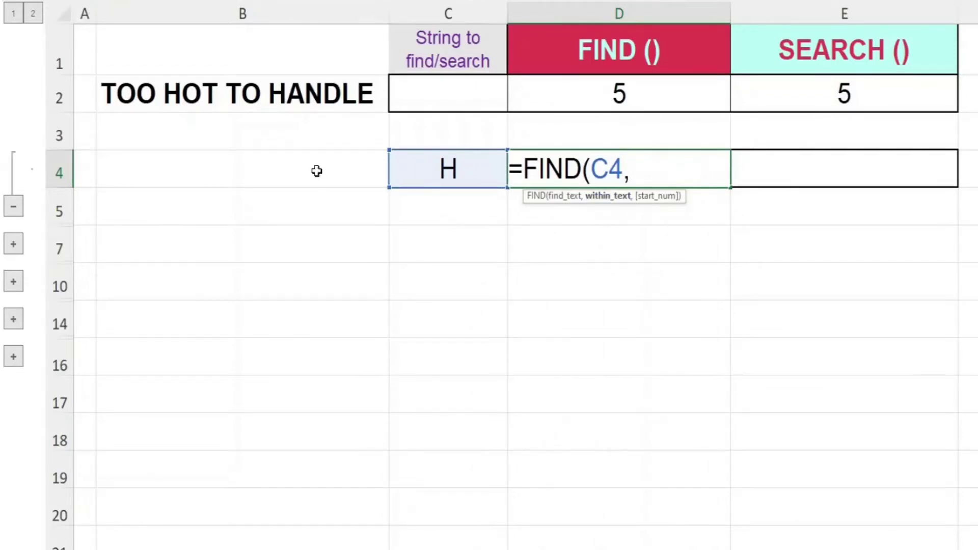
pyautogui.click(302, 100)
pyautogui.write(')')
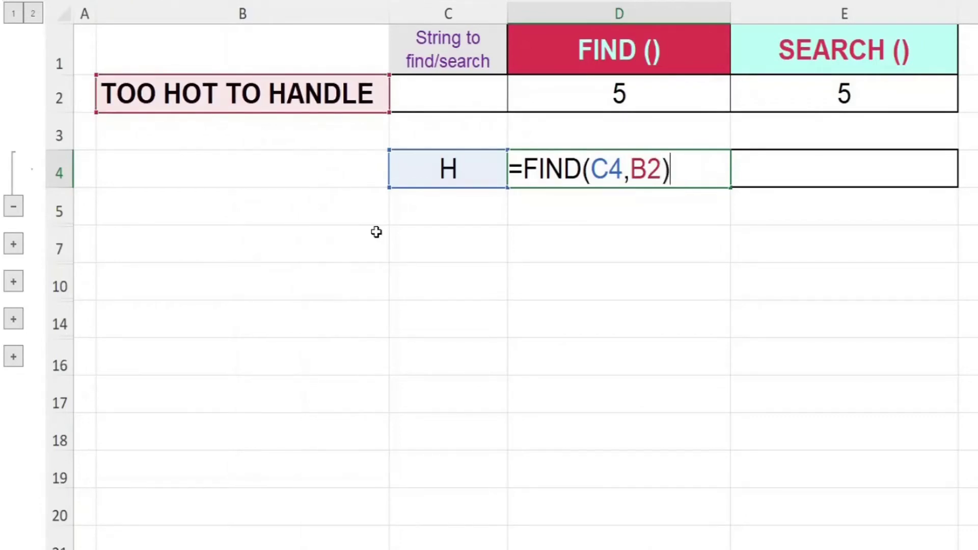
pyautogui.press('Return')
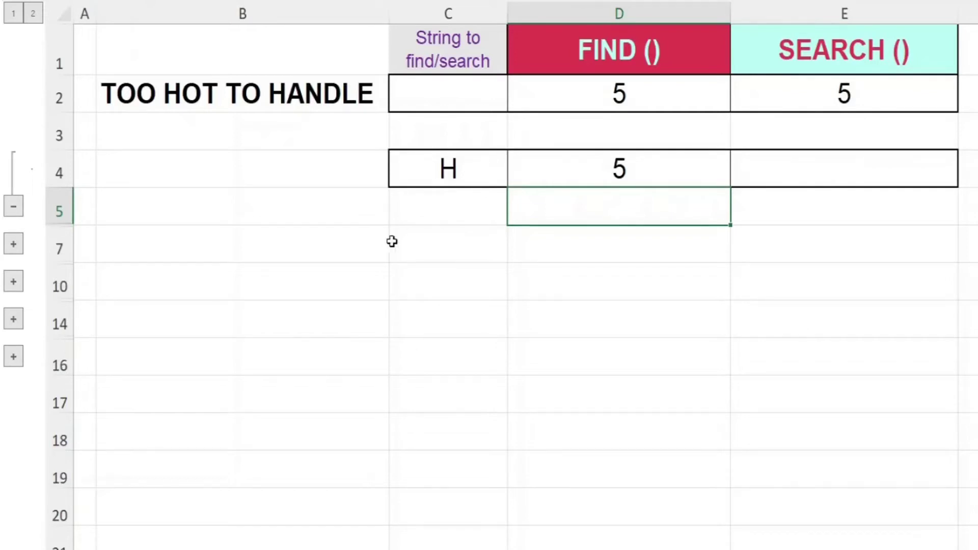
# Enter =SEARCH(C4,B2) in cell E4, using C4 as the text to look for in B2
pyautogui.doubleClick(789, 180)
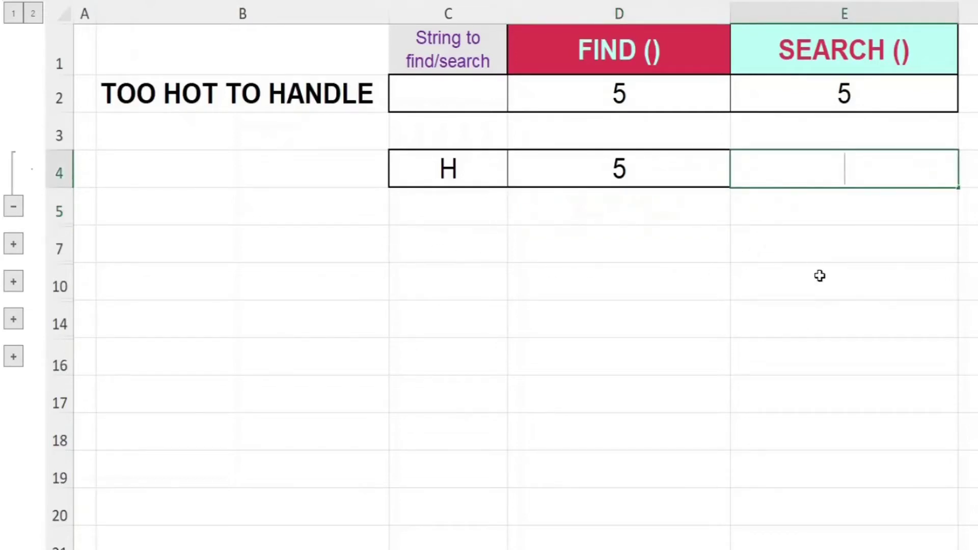
pyautogui.write('=SEA')
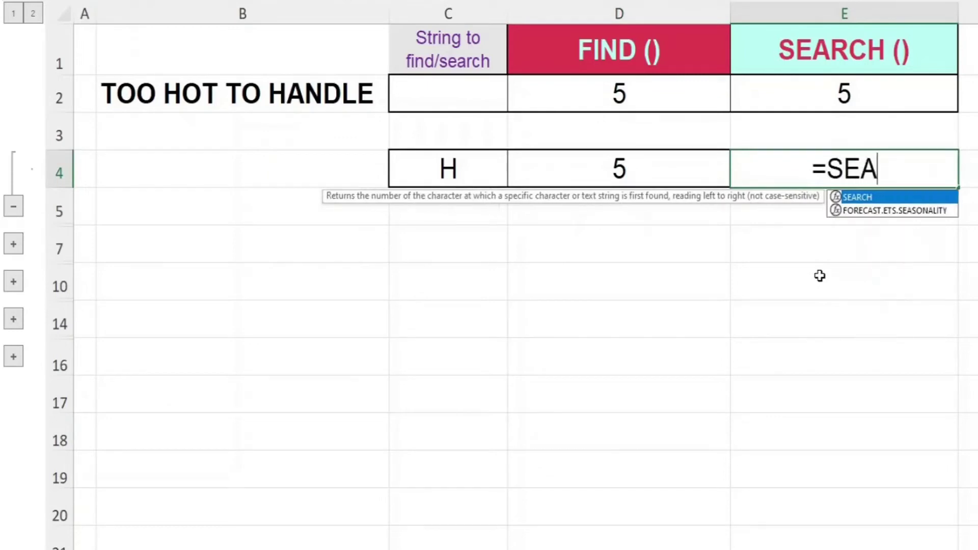
pyautogui.write('RCH(')
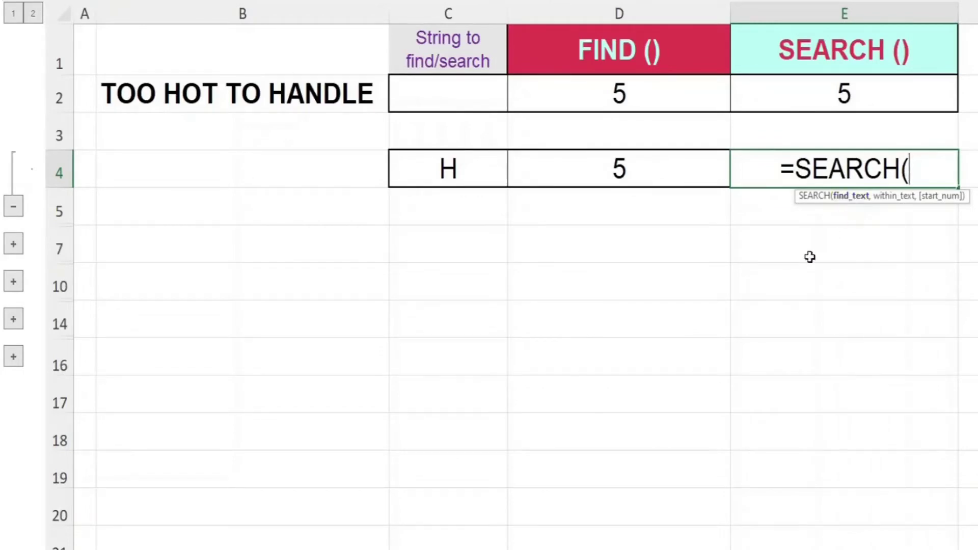
pyautogui.click(490, 178)
pyautogui.write(',')
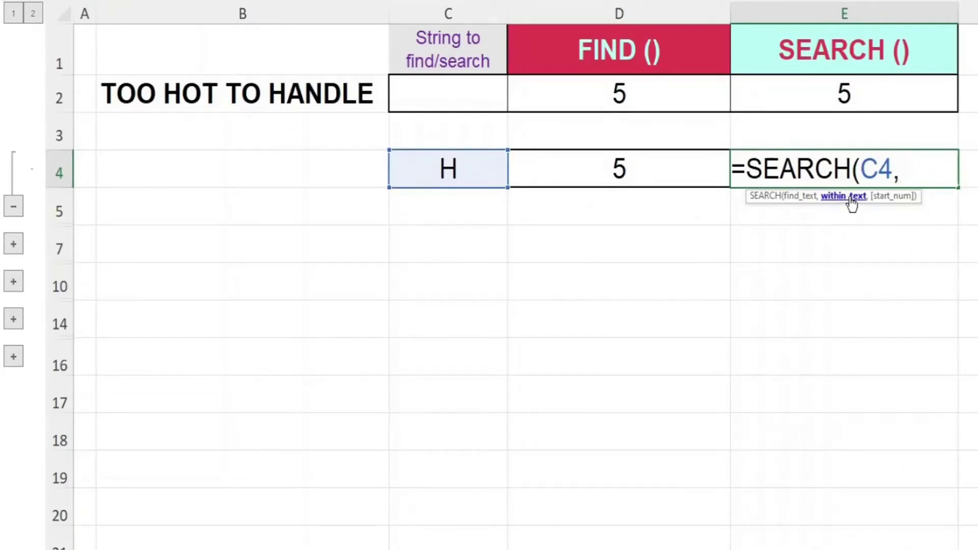
pyautogui.click(369, 102)
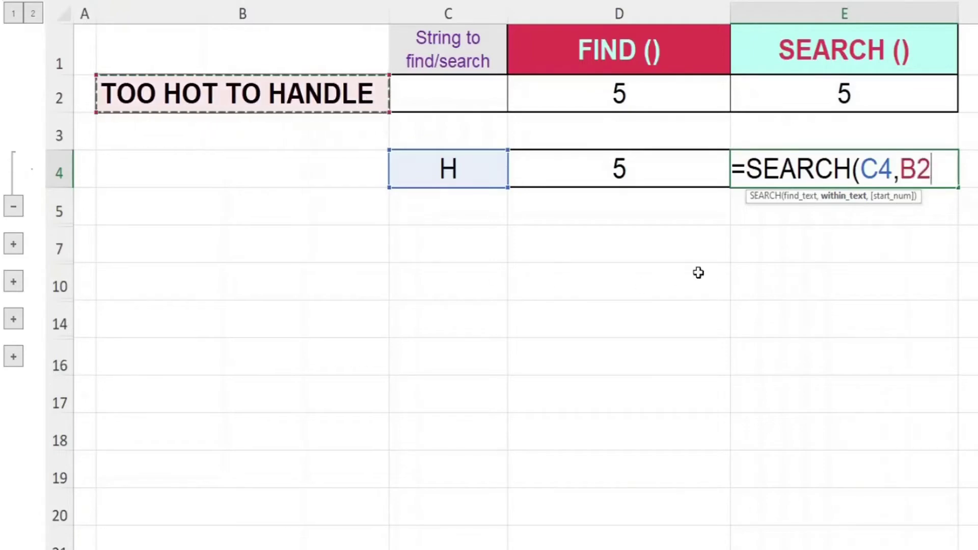
pyautogui.write(')')
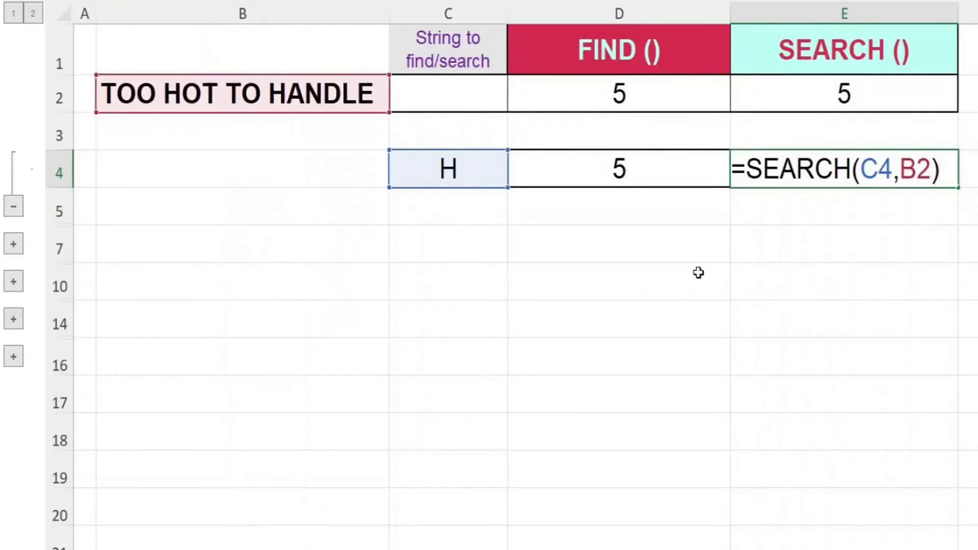
pyautogui.press('Return')
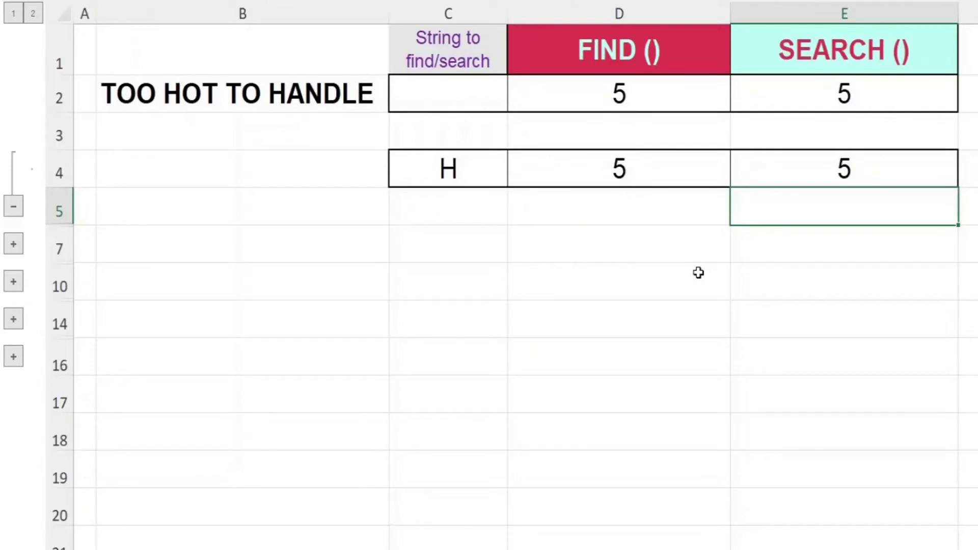
# Expand the collapsed row 6 and enter =FIND(C6,B2) in cell D6 to locate the word HANDLE in the phrase
pyautogui.click(13, 244)
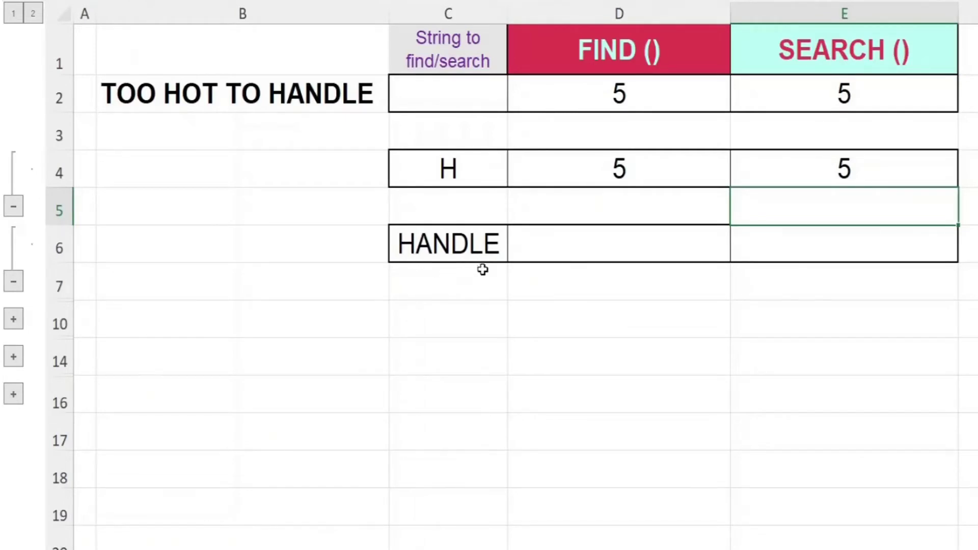
pyautogui.doubleClick(570, 253)
pyautogui.write('=FIND(')
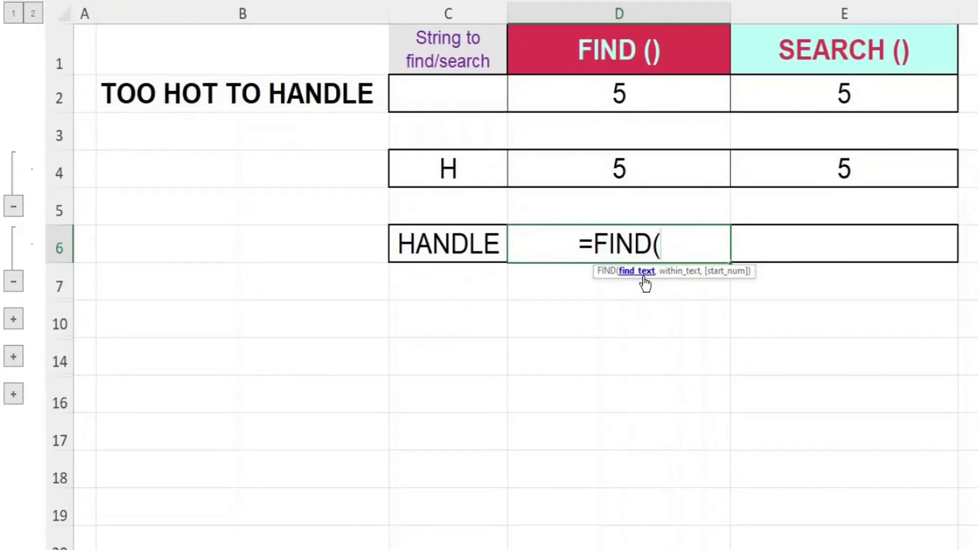
pyautogui.click(471, 254)
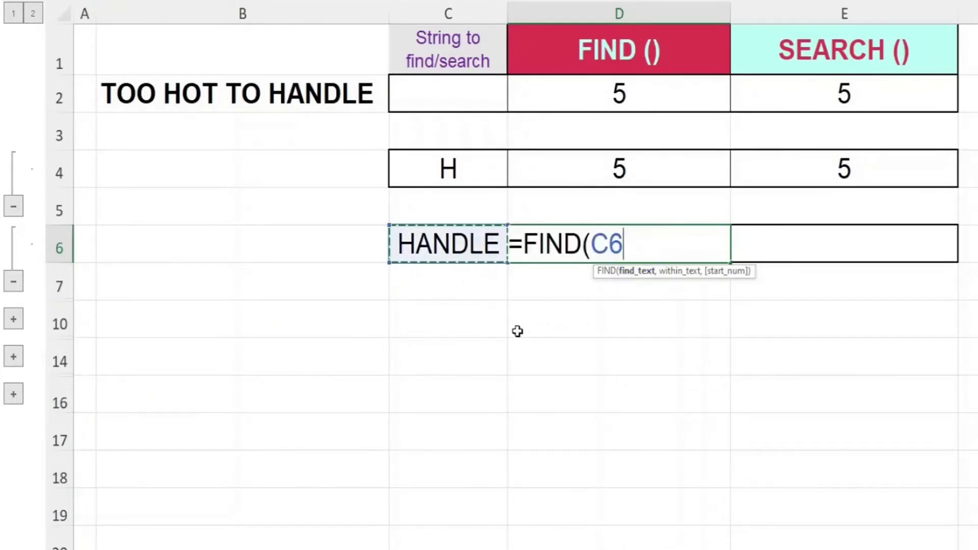
pyautogui.write(',')
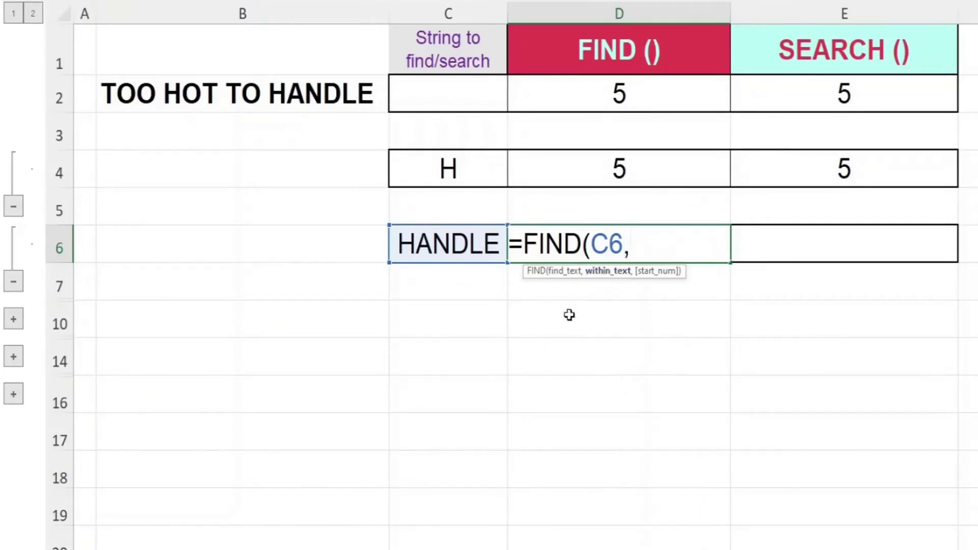
pyautogui.click(281, 99)
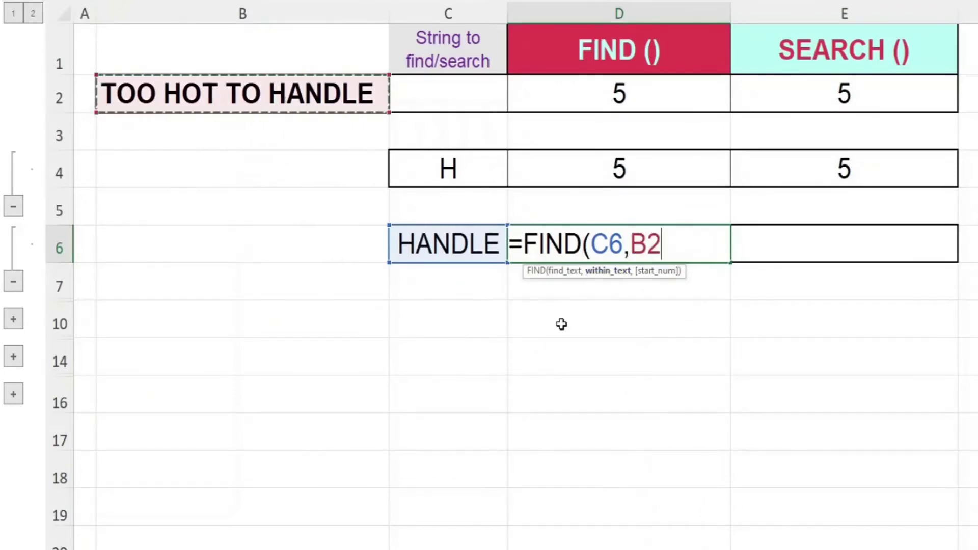
pyautogui.write(')')
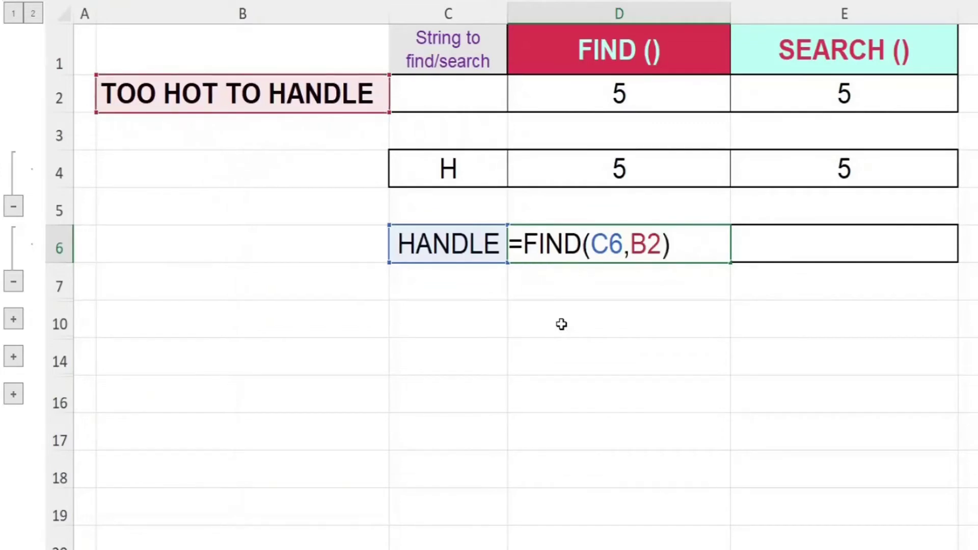
pyautogui.press('Return')
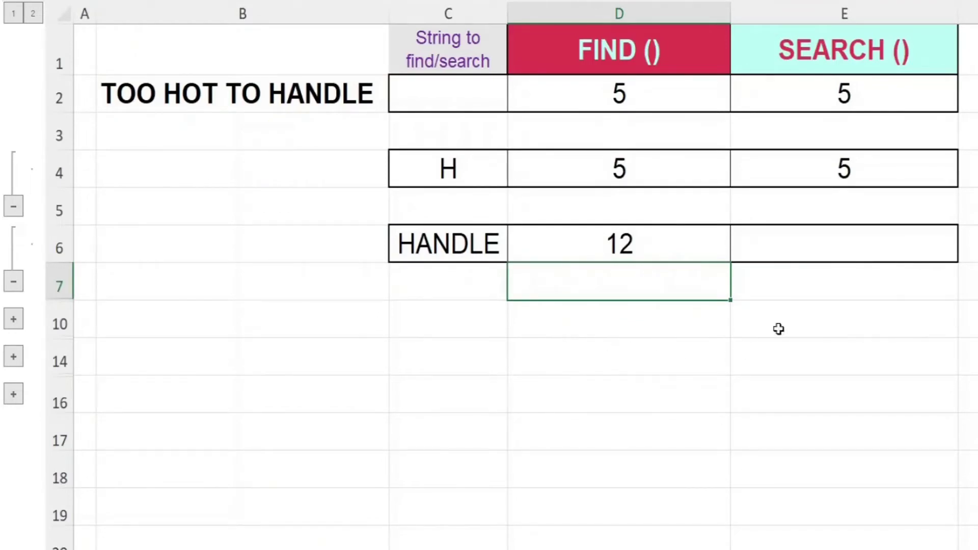
# Enter =SEARCH(C6,B2) in cell E6 to locate the word HANDLE with the SEARCH function
pyautogui.doubleClick(804, 246)
pyautogui.write('=SEA')
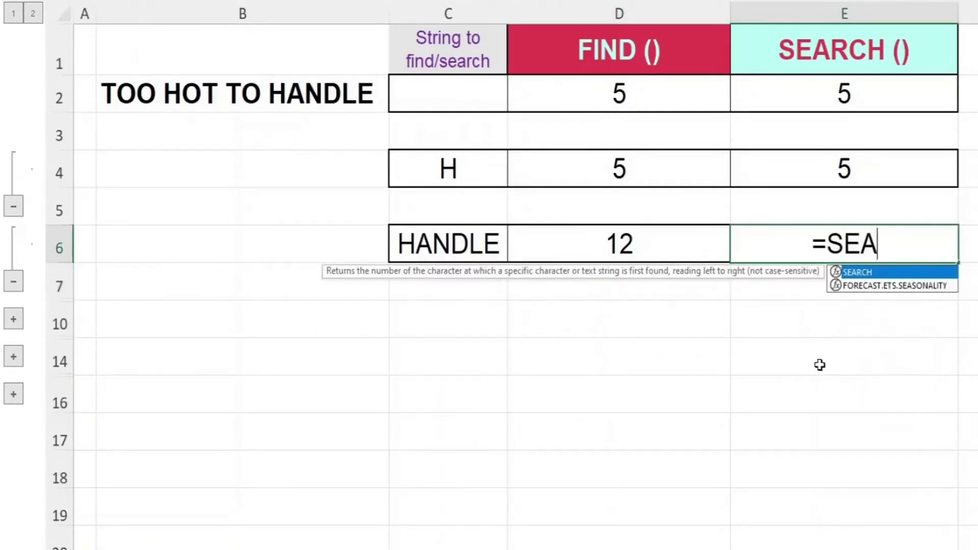
pyautogui.write('RCH')
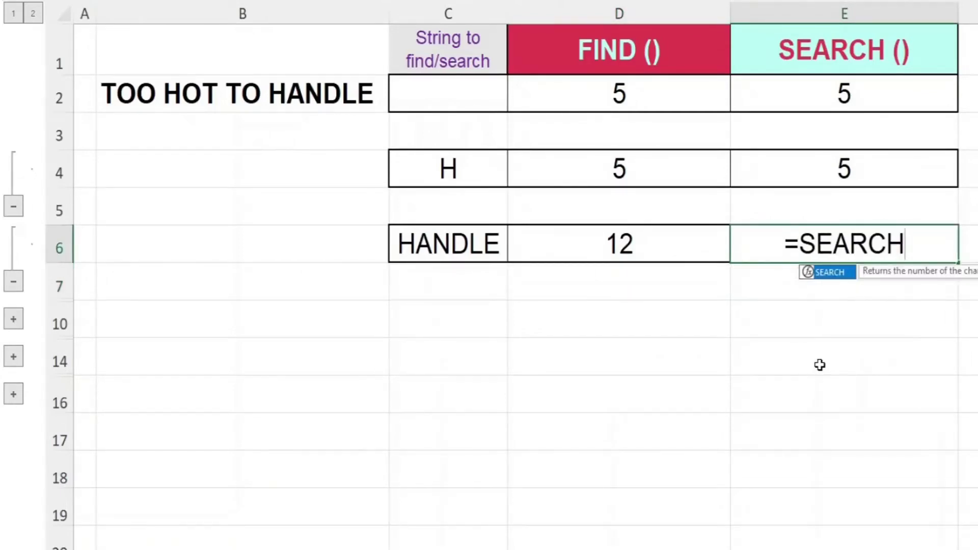
pyautogui.write('(')
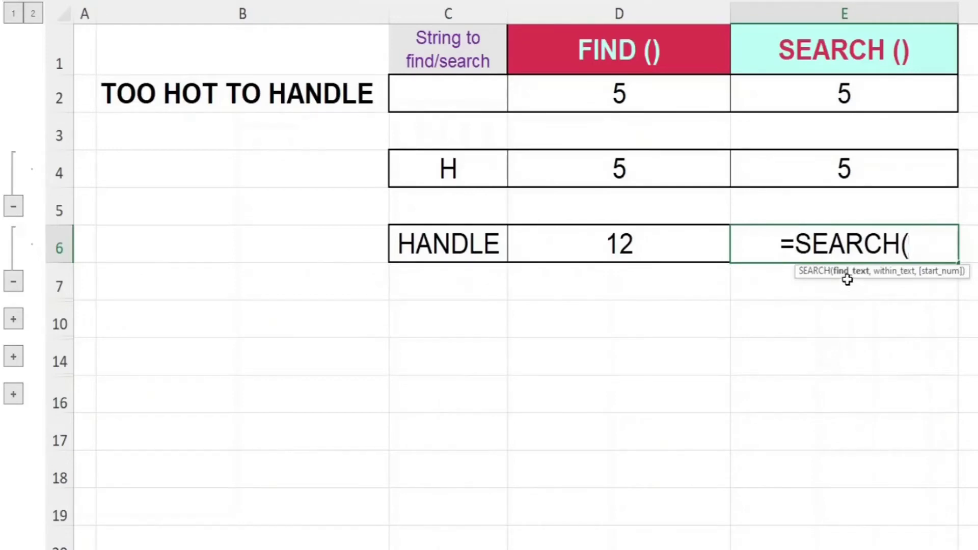
pyautogui.click(485, 258)
pyautogui.write(',')
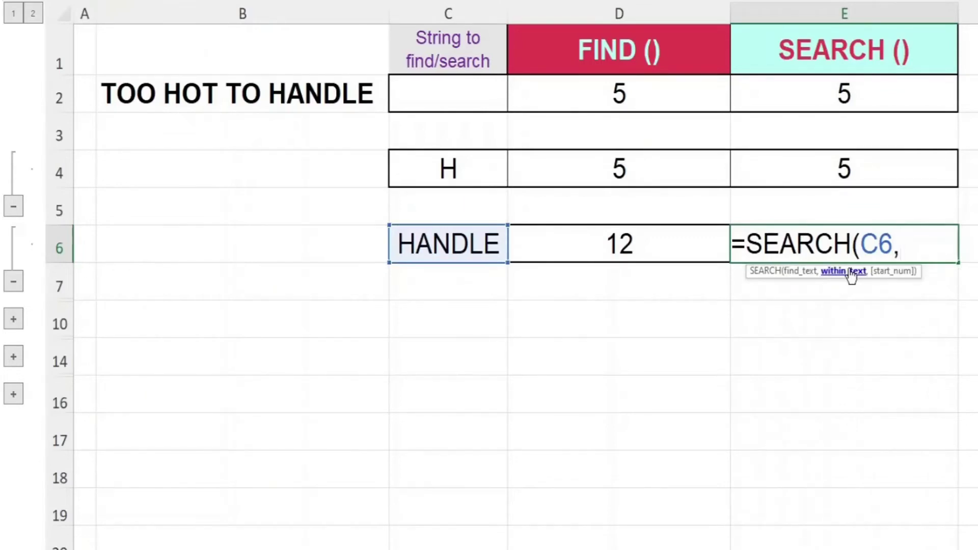
pyautogui.click(351, 87)
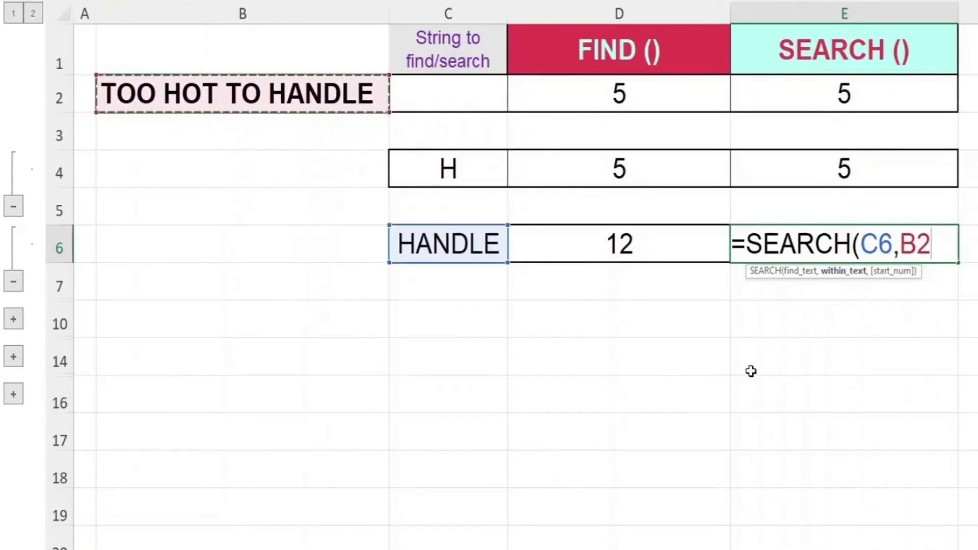
pyautogui.write(')')
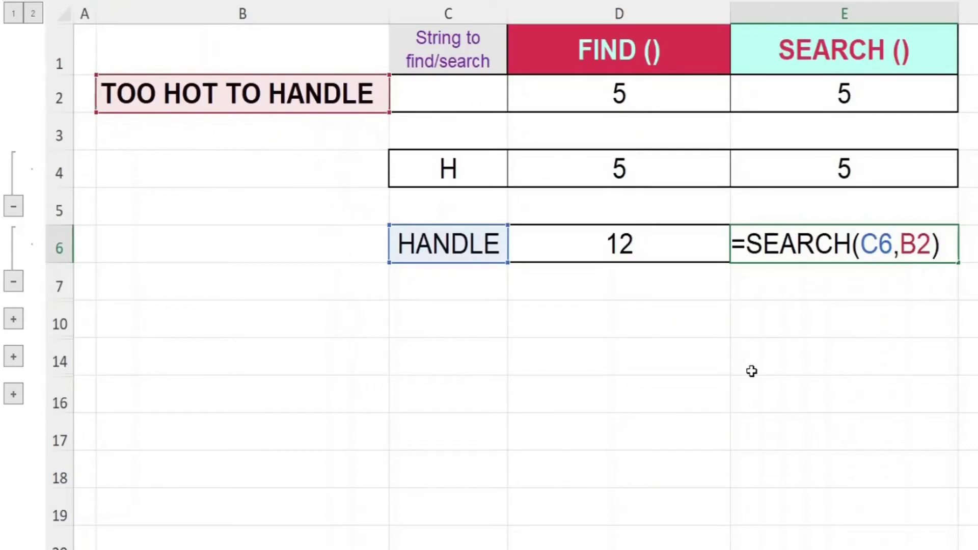
pyautogui.press('Return')
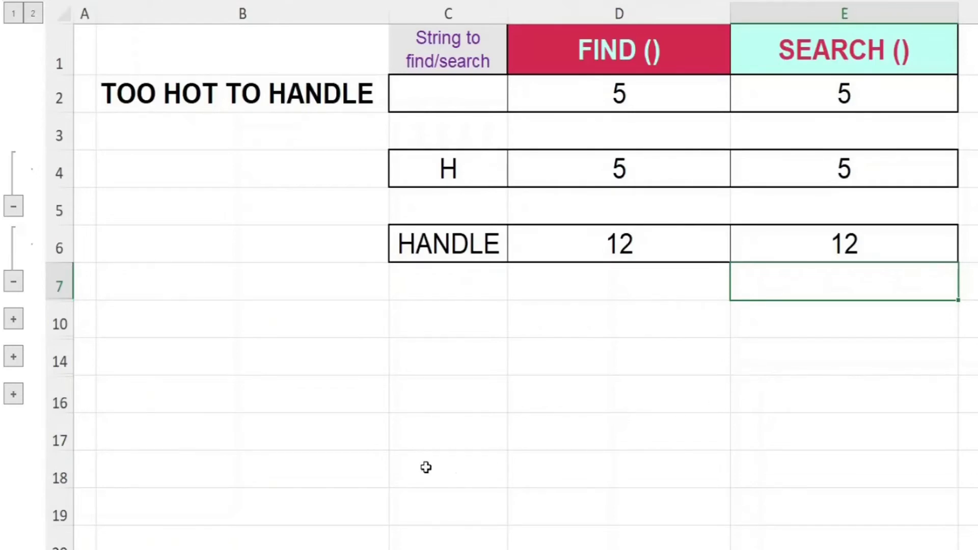
# Expand the collapsed rows 8 and 9 and enter =FIND(C9,B2,6) in cell D9 to locate the second H, starting from character 6
pyautogui.click(20, 324)
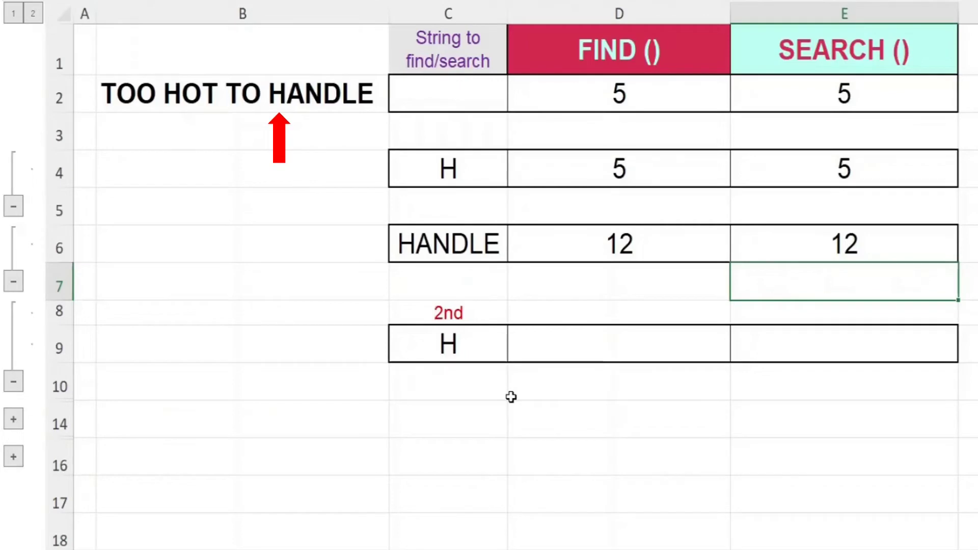
pyautogui.doubleClick(553, 348)
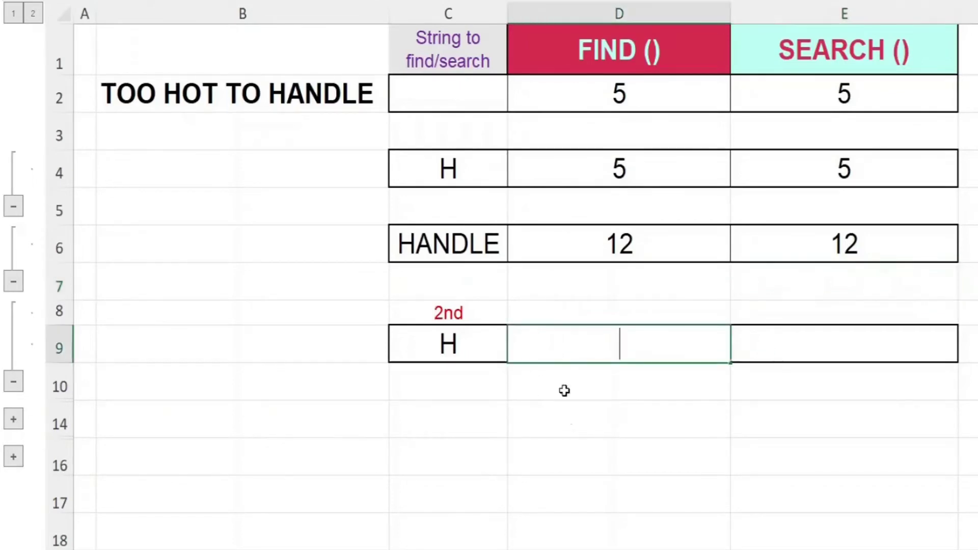
pyautogui.write('=FIN')
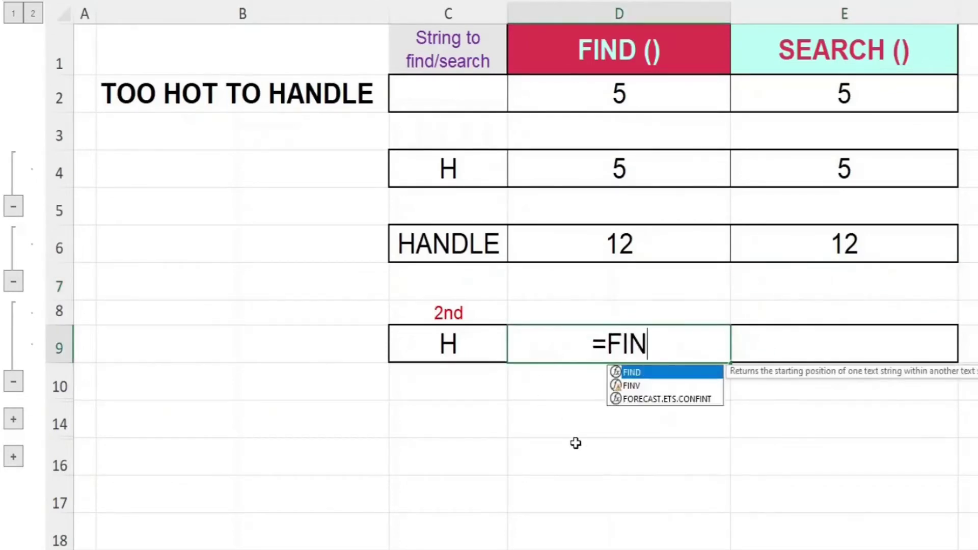
pyautogui.write('D(')
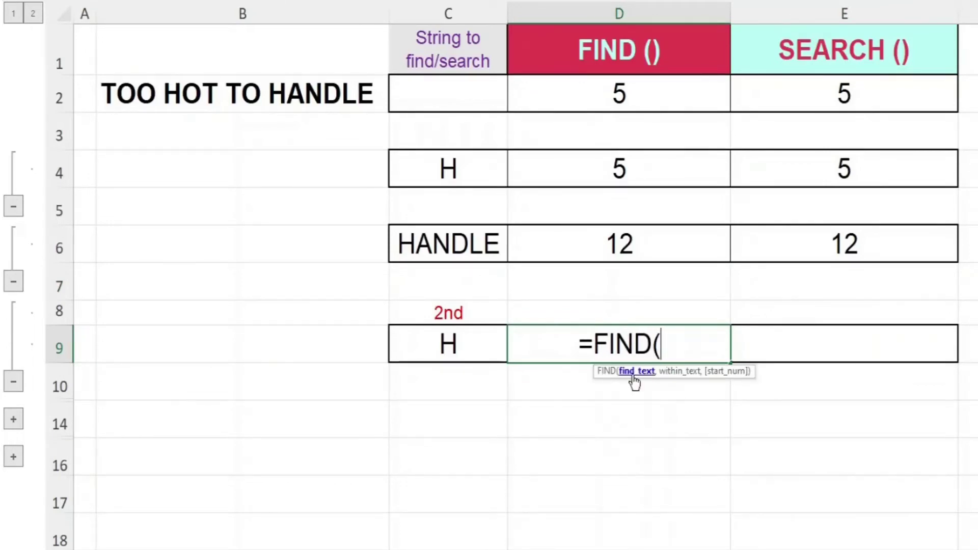
pyautogui.click(487, 352)
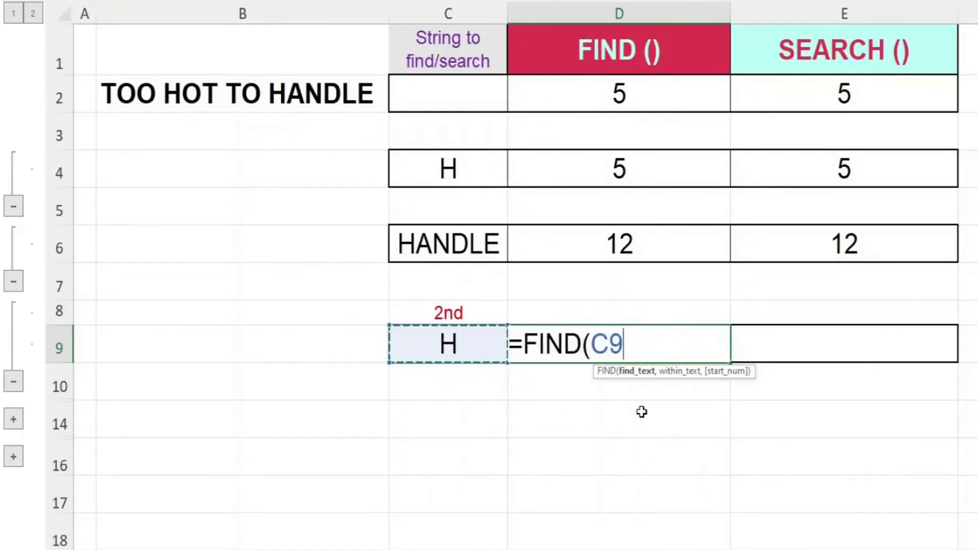
pyautogui.write(',')
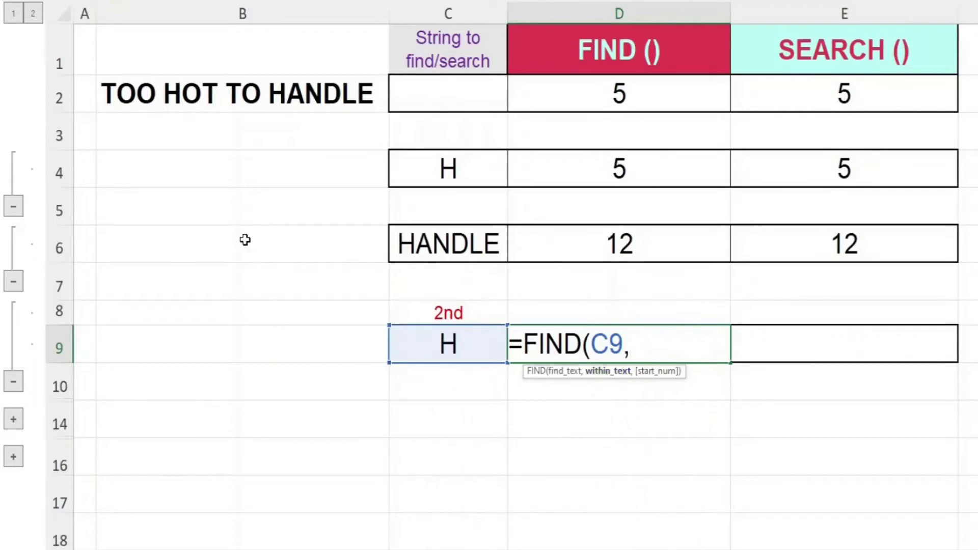
pyautogui.click(230, 100)
pyautogui.write(',')
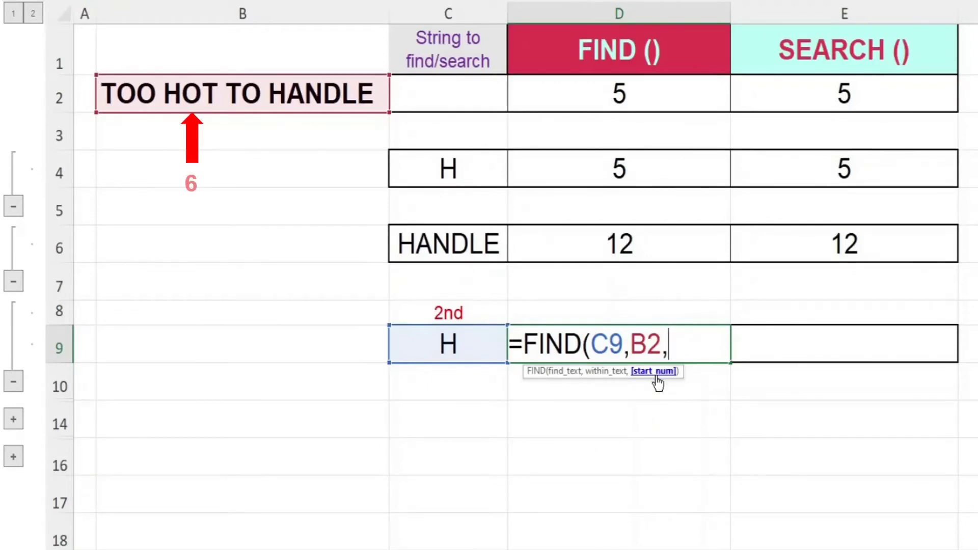
pyautogui.write('6')
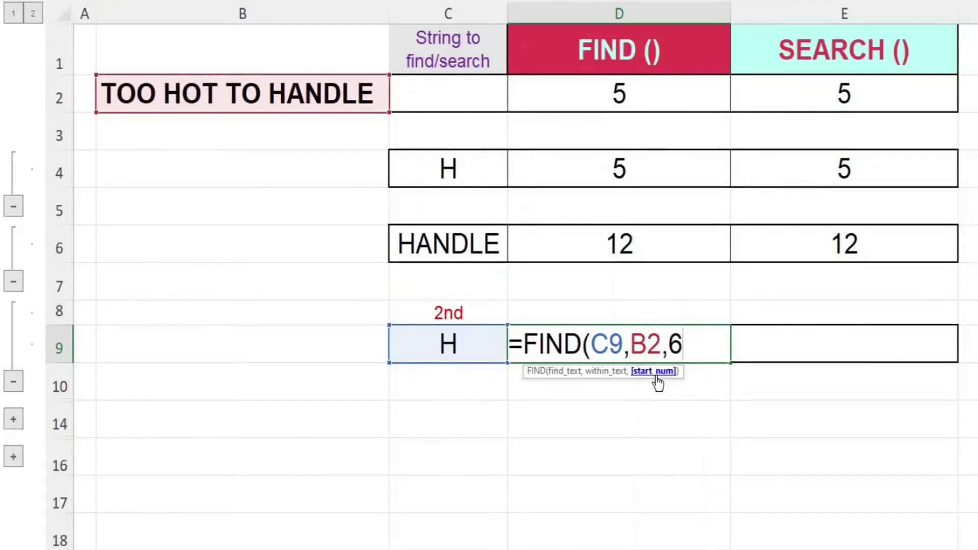
pyautogui.write(')')
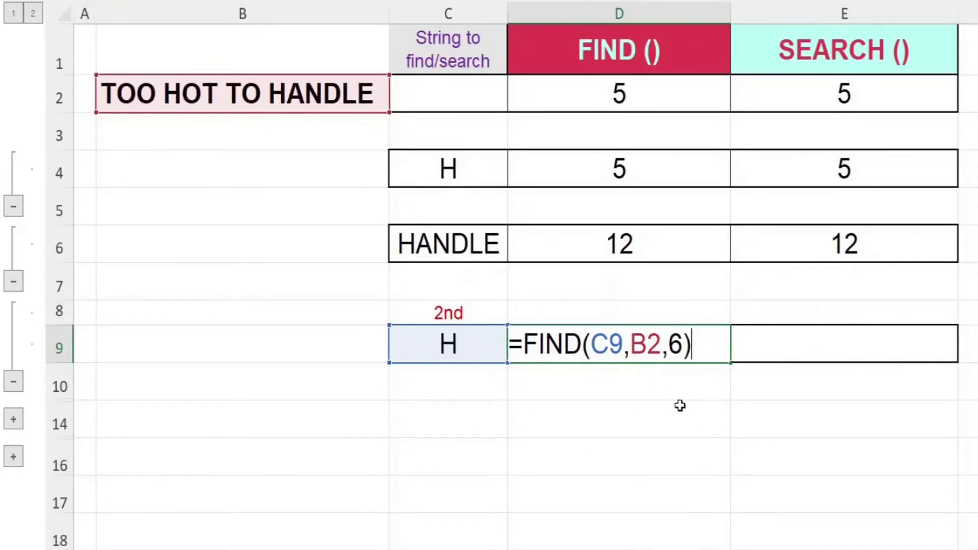
pyautogui.press('Return')
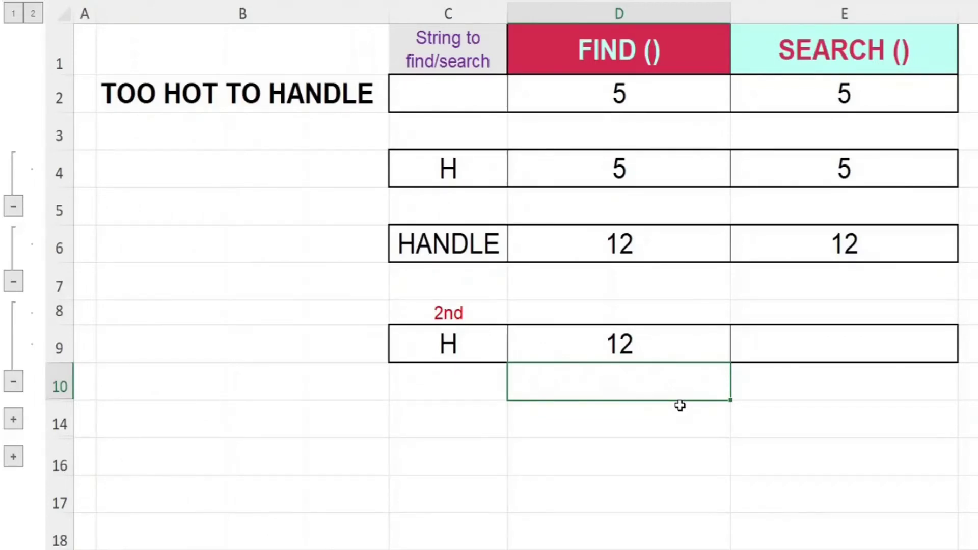
# Enter =SEARCH(C9,B2,6) in cell E9 to locate the second H with the SEARCH function, starting from character 6
pyautogui.doubleClick(804, 352)
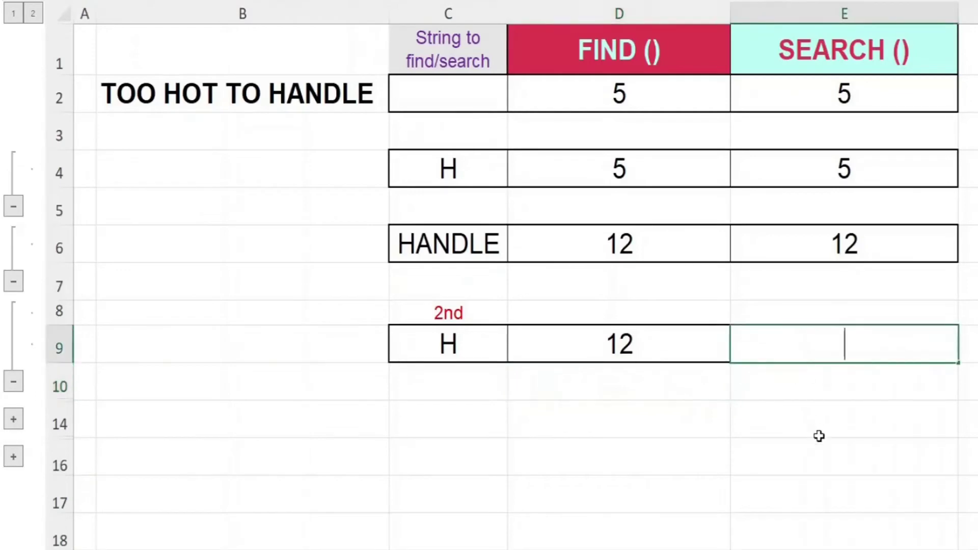
pyautogui.write('=SEAR')
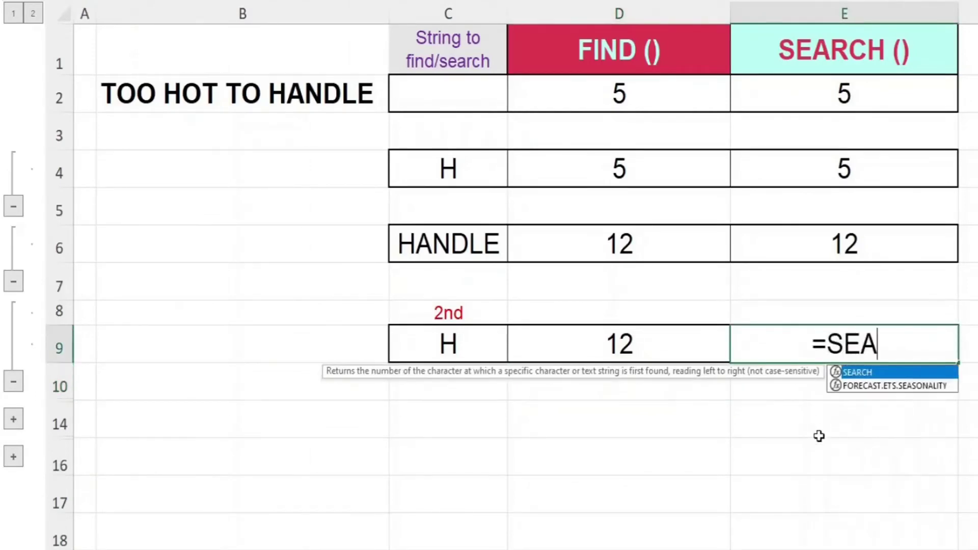
pyautogui.write('CH(')
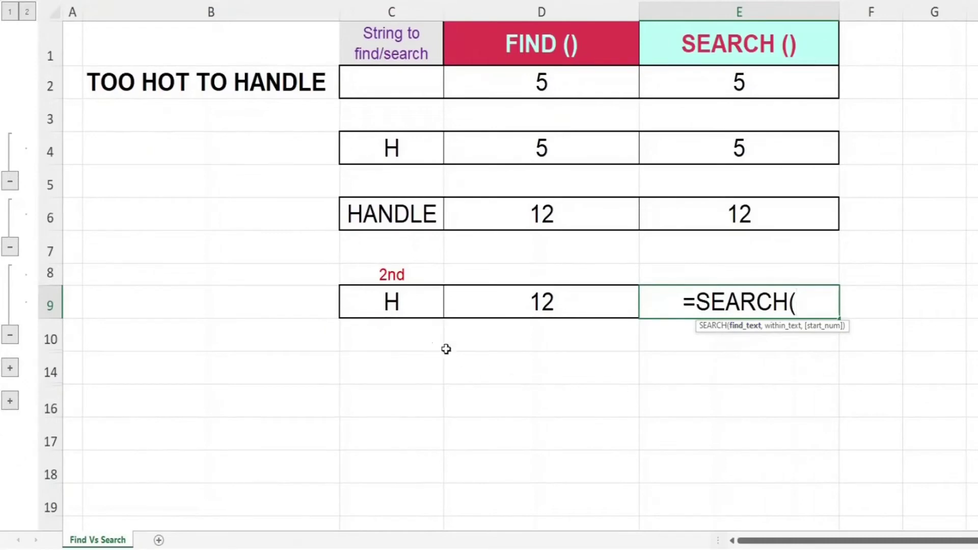
pyautogui.click(414, 306)
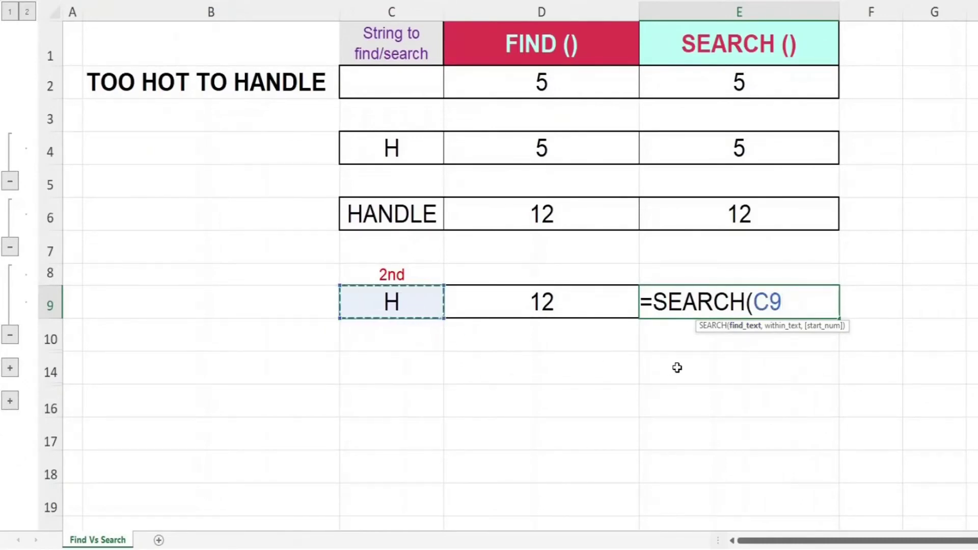
pyautogui.write(',')
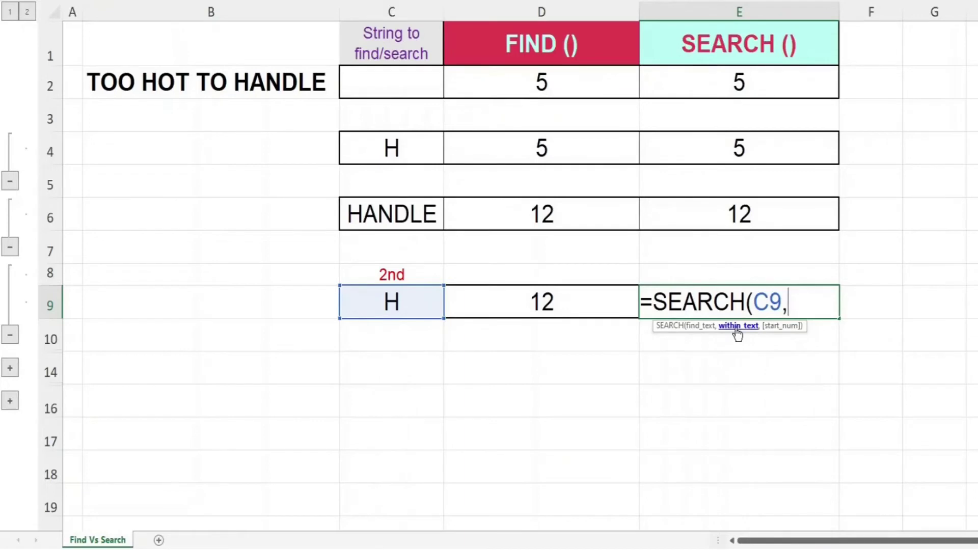
pyautogui.click(319, 85)
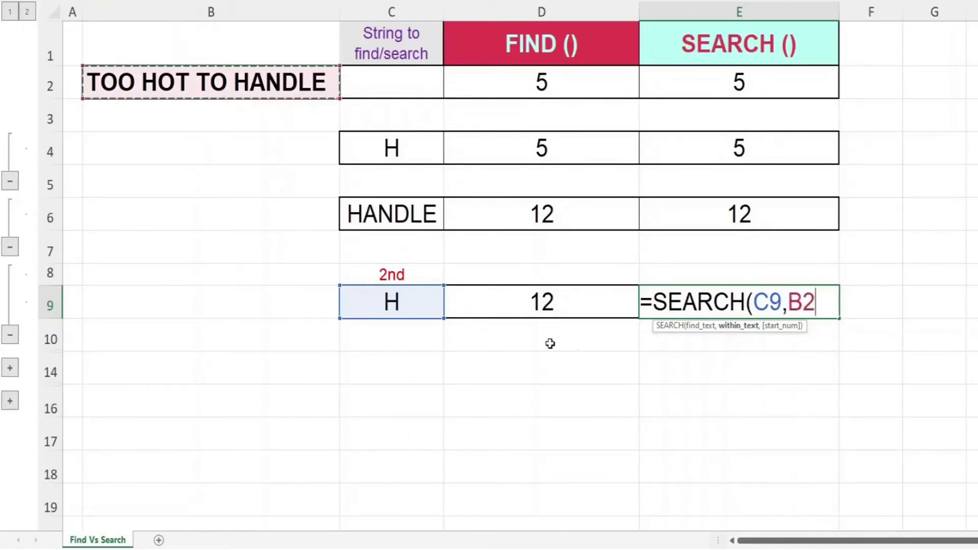
pyautogui.write(',')
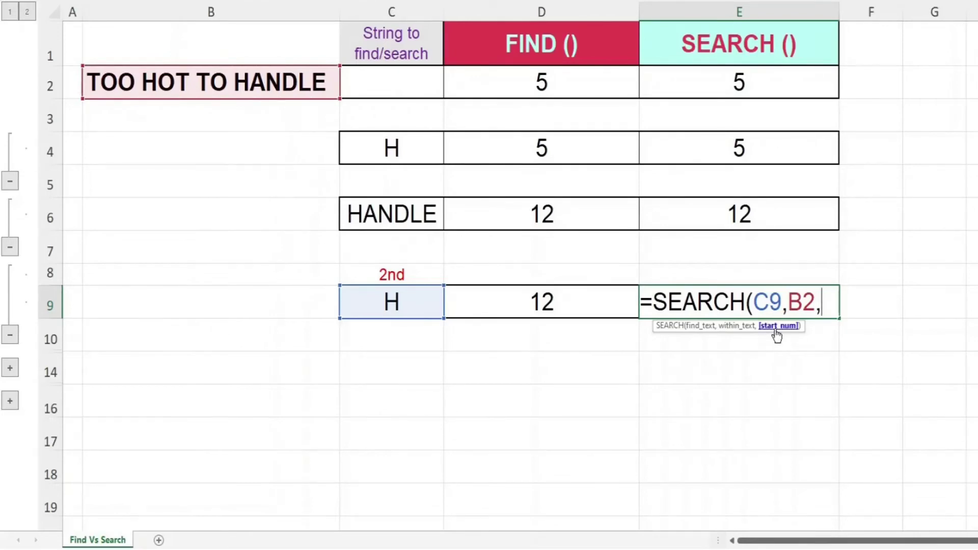
pyautogui.write('6)')
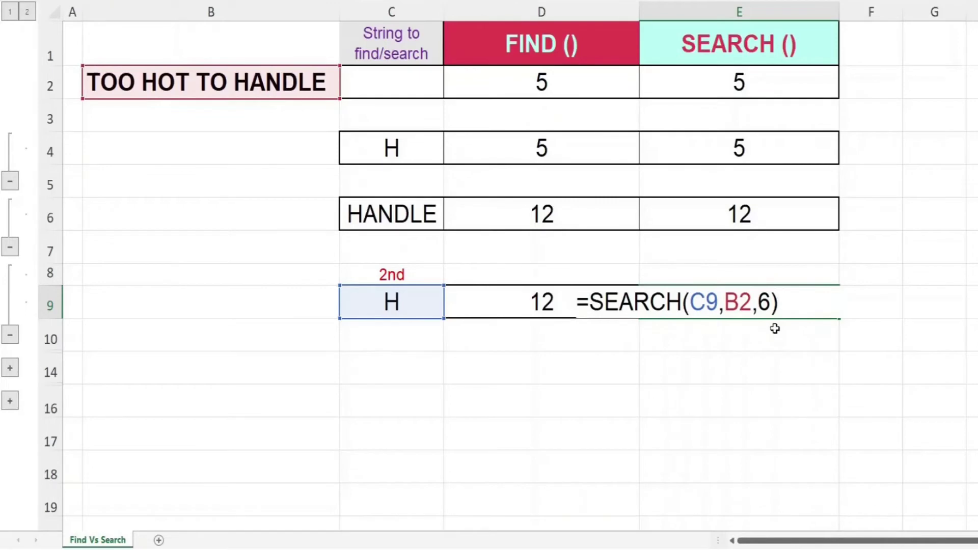
pyautogui.press('Return')
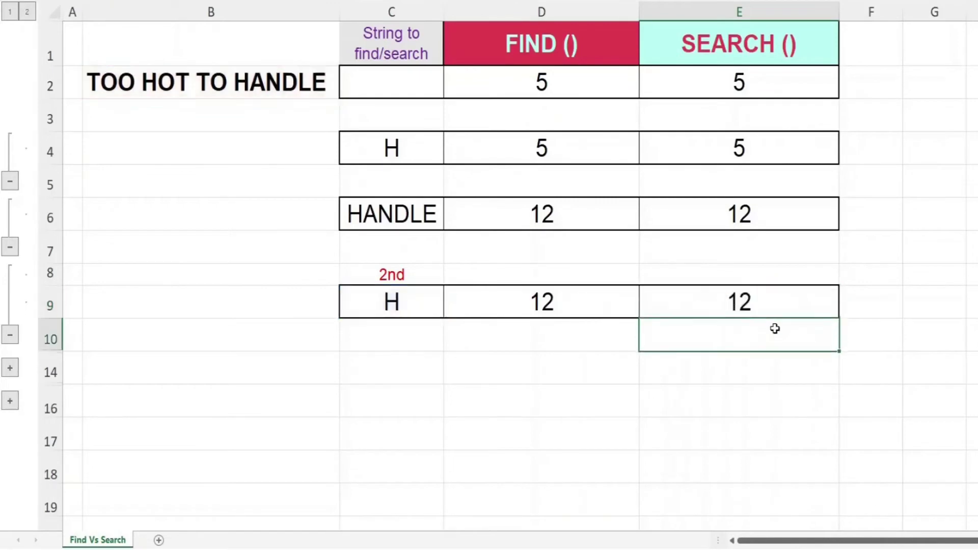
pyautogui.click(862, 349)
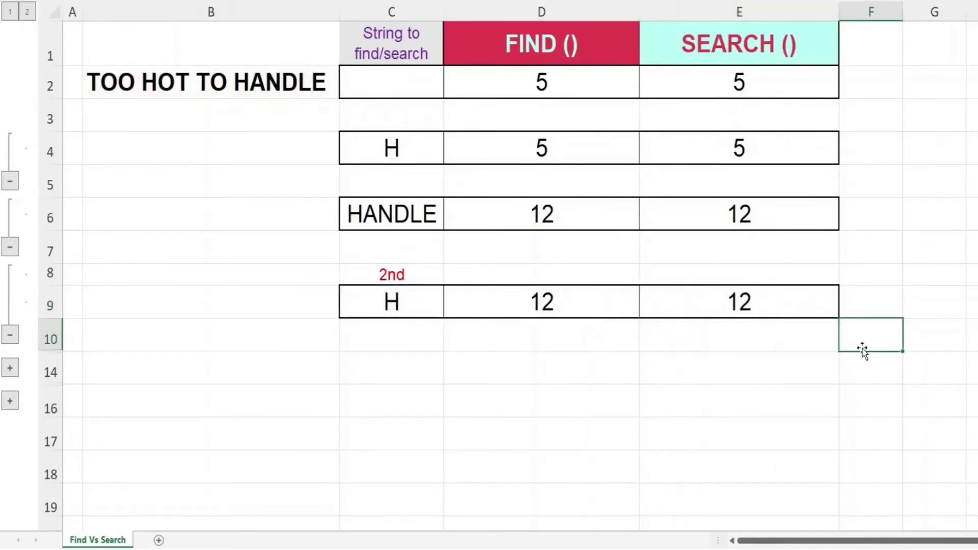
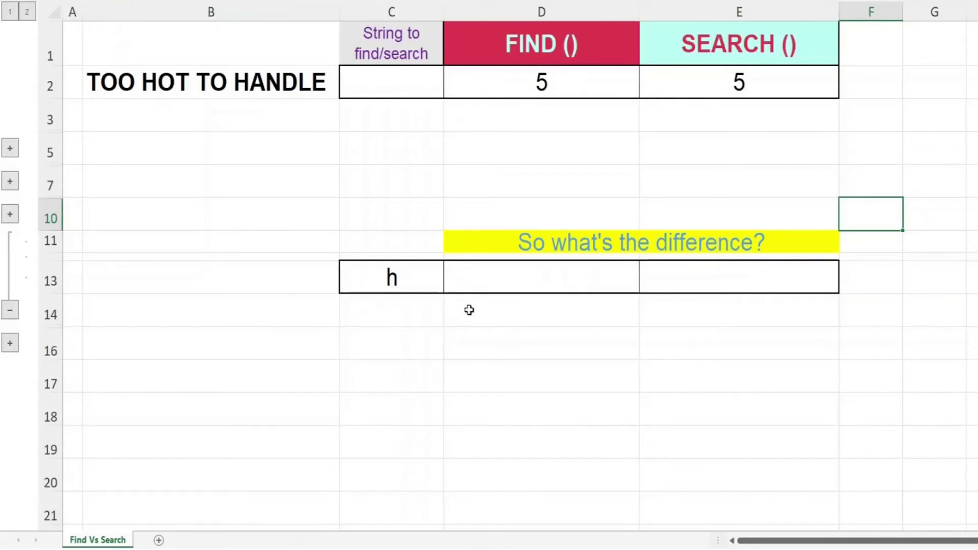
# Enter =FIND(C13,B2) in cell D13 to look for the lowercase h in the phrase
pyautogui.doubleClick(478, 286)
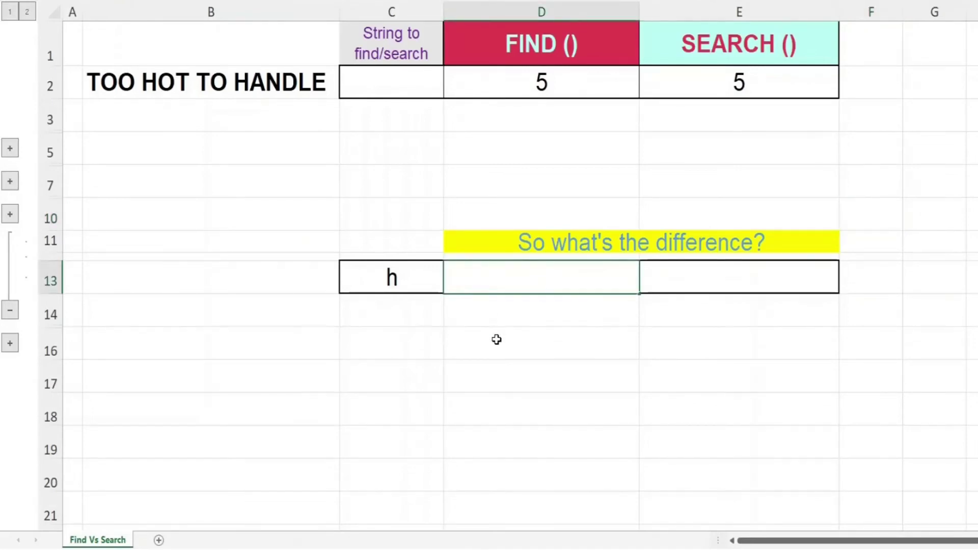
pyautogui.write('=FIN')
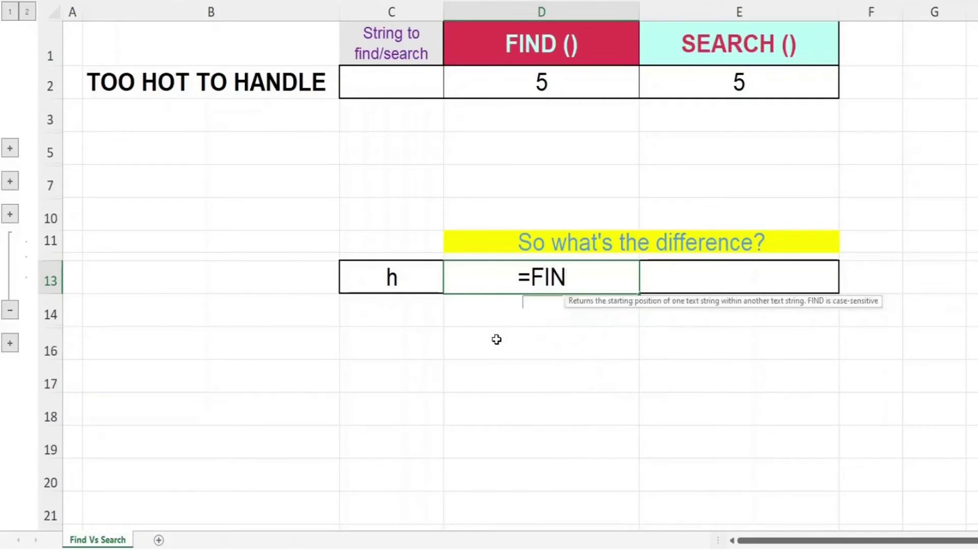
pyautogui.write('D(')
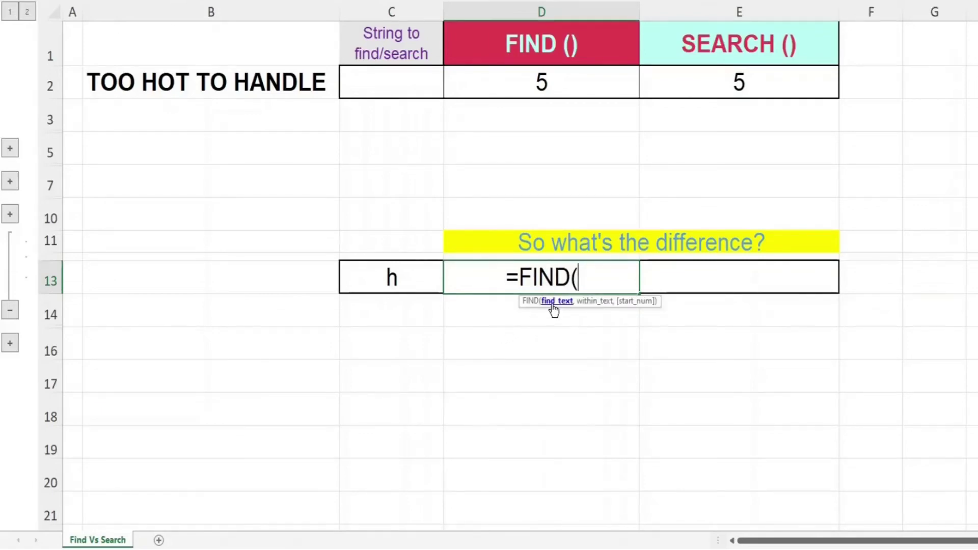
pyautogui.click(421, 291)
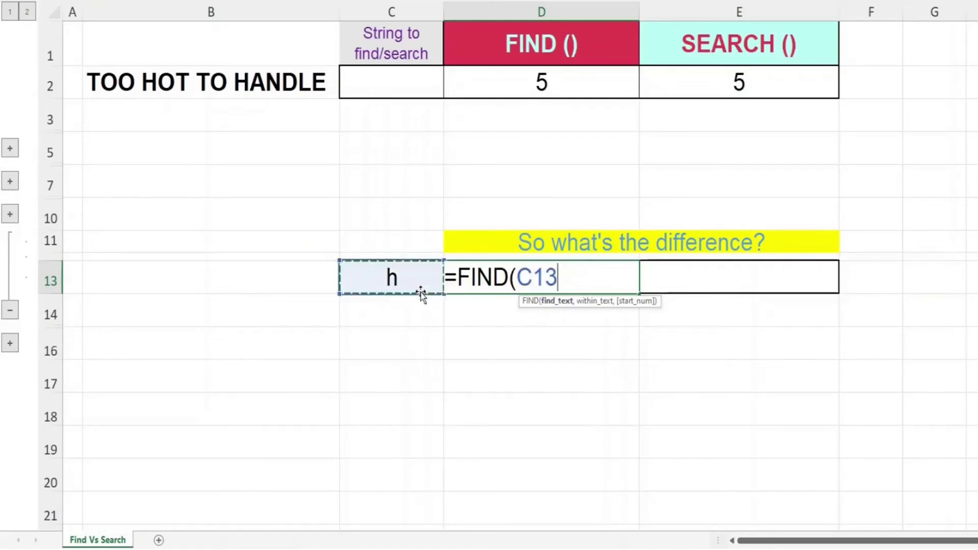
pyautogui.write(',')
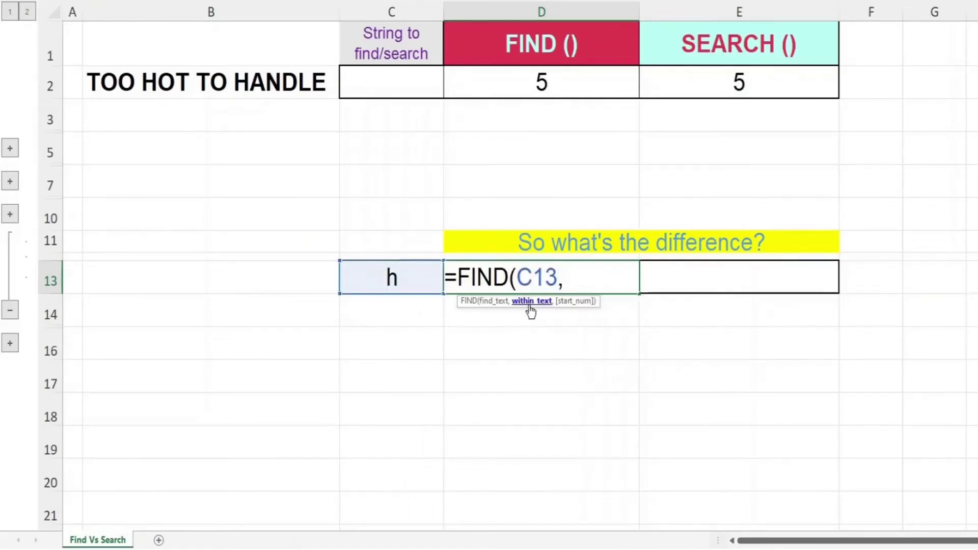
pyautogui.click(278, 88)
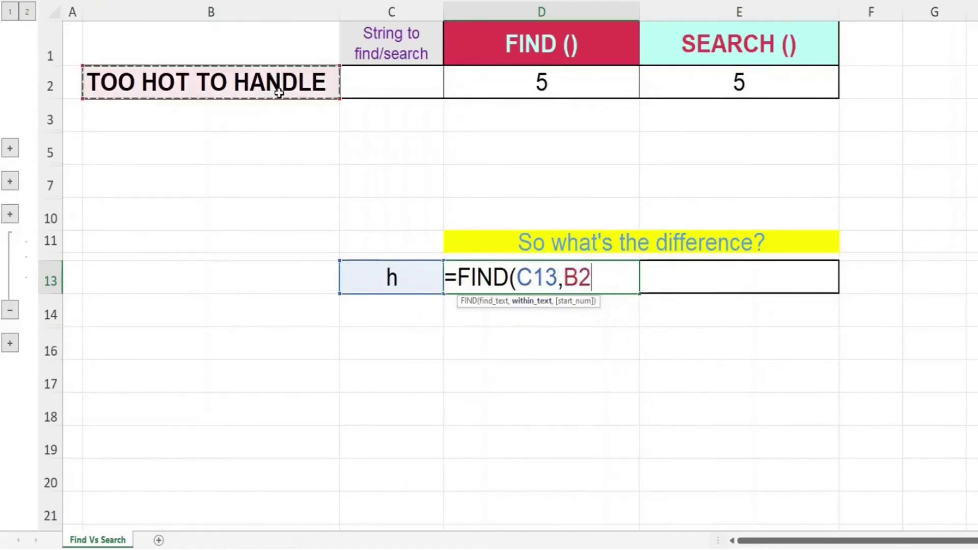
pyautogui.write(')')
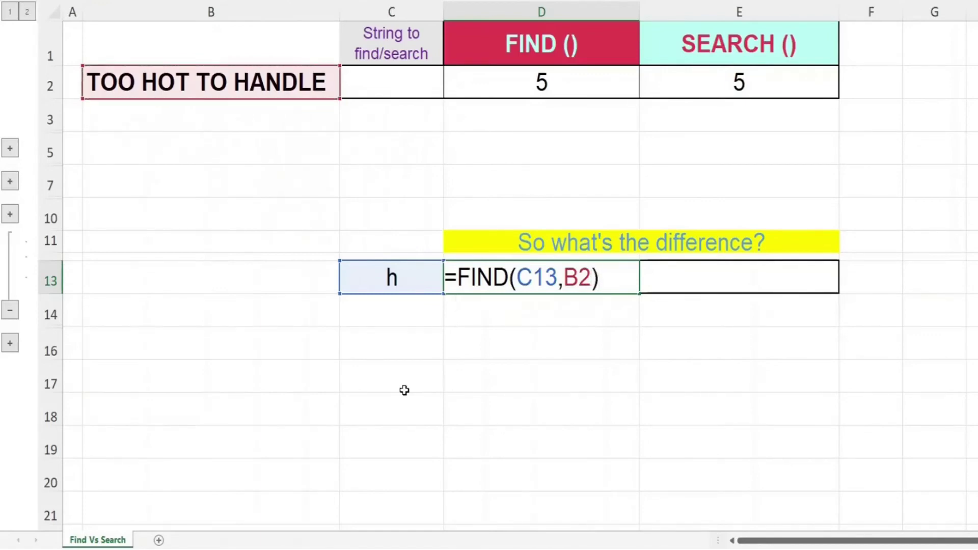
pyautogui.press('Return')
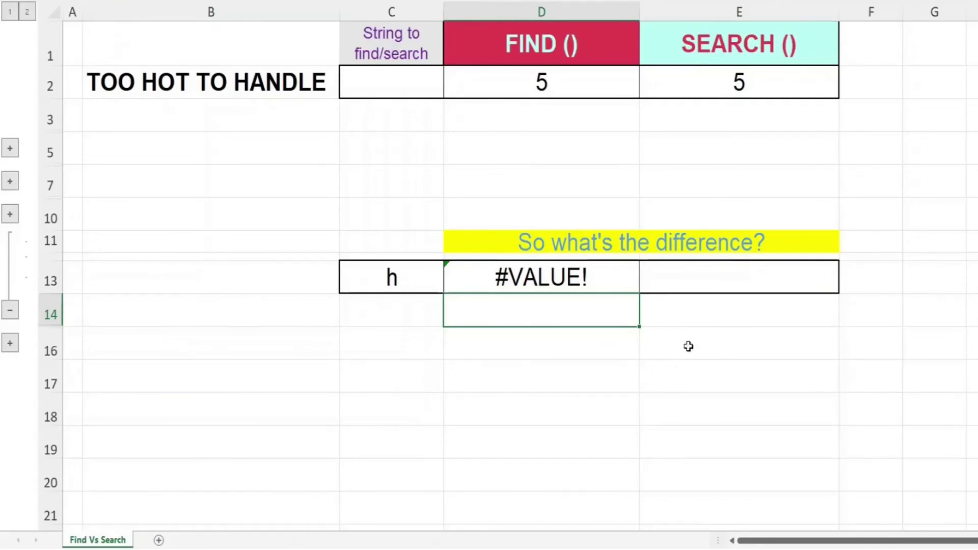
# Enter =SEARCH(C13,B2) in cell E13 to look for the lowercase h with the SEARCH function
pyautogui.click(710, 281)
pyautogui.doubleClick(709, 280)
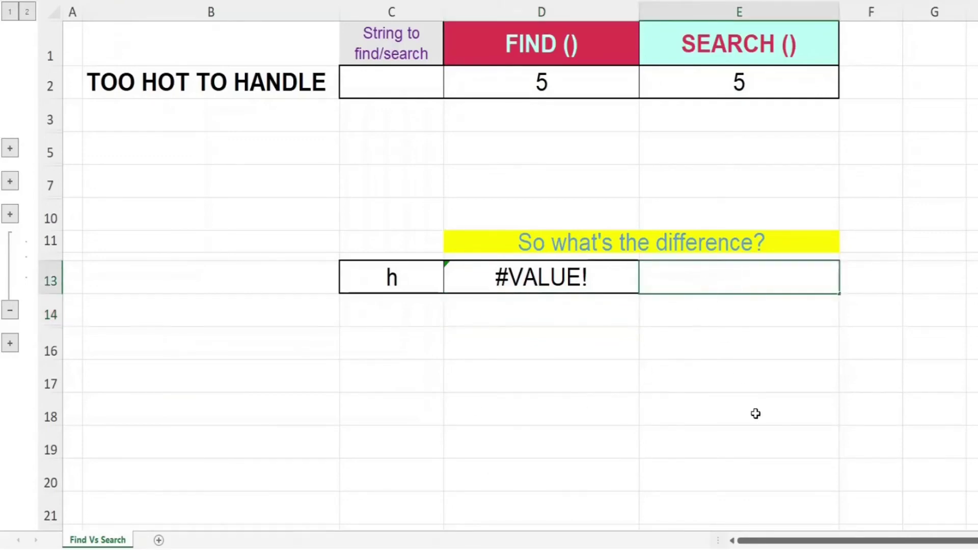
pyautogui.write('=SEAR')
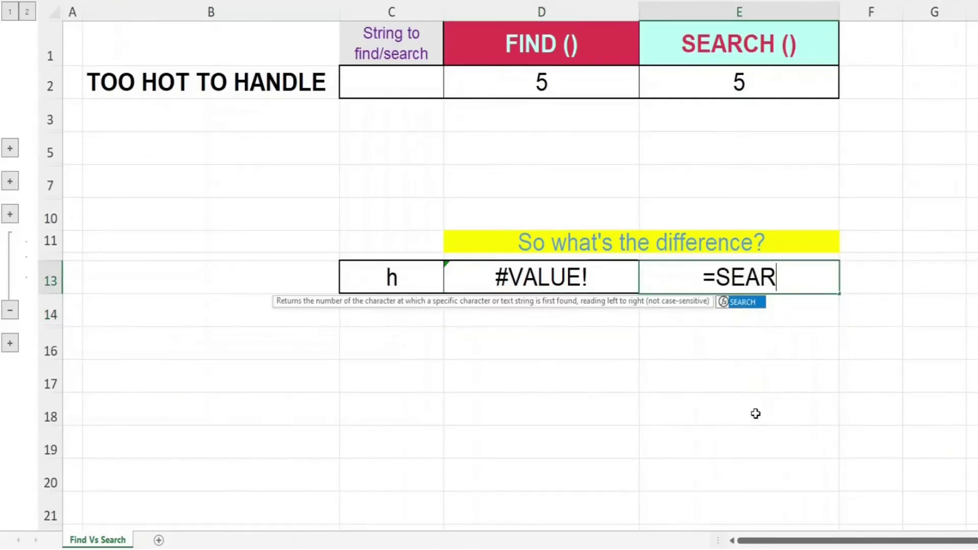
pyautogui.write('CH(')
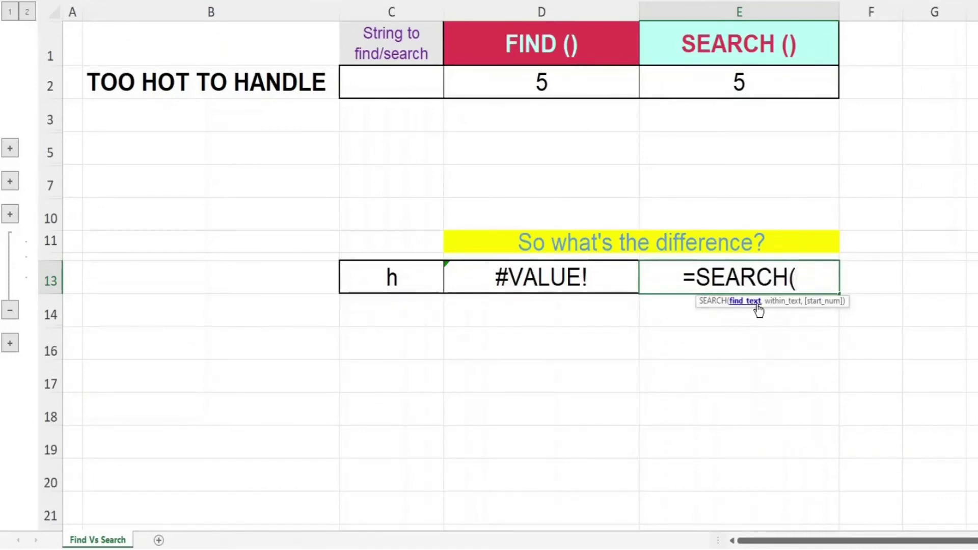
pyautogui.click(384, 280)
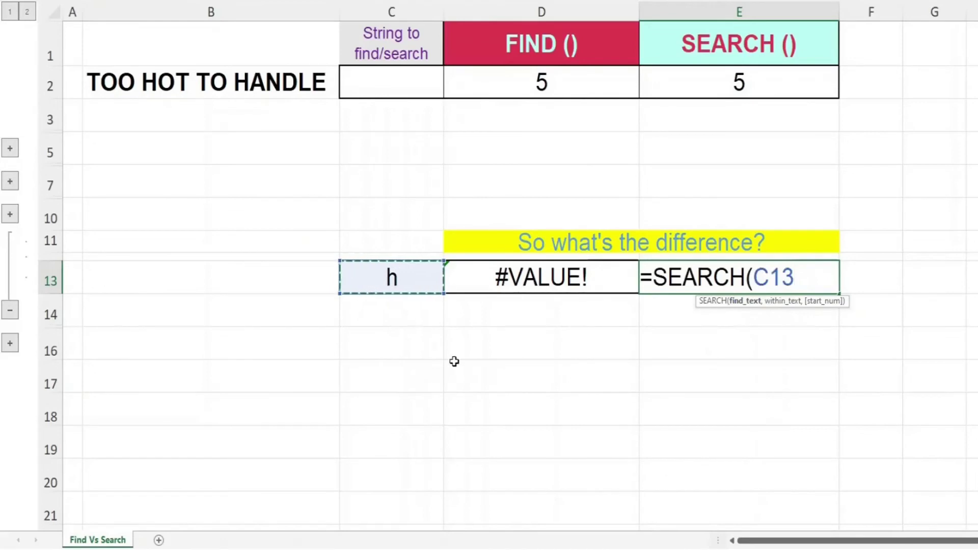
pyautogui.write(',')
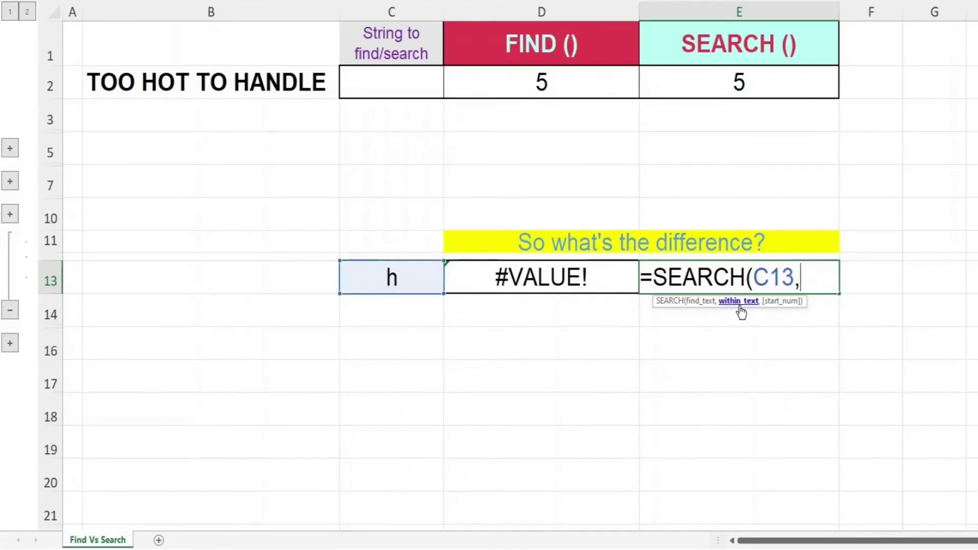
pyautogui.click(207, 88)
pyautogui.write(')')
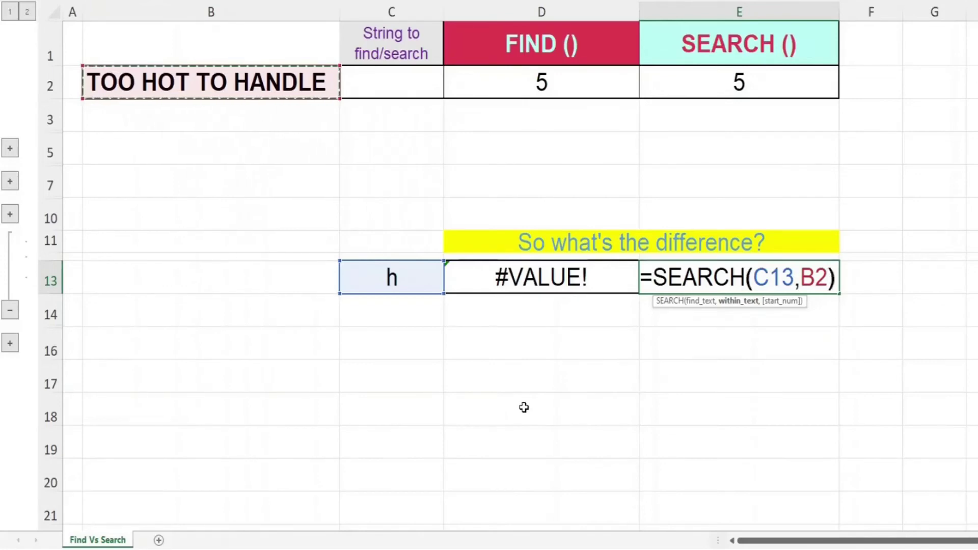
pyautogui.press('Return')
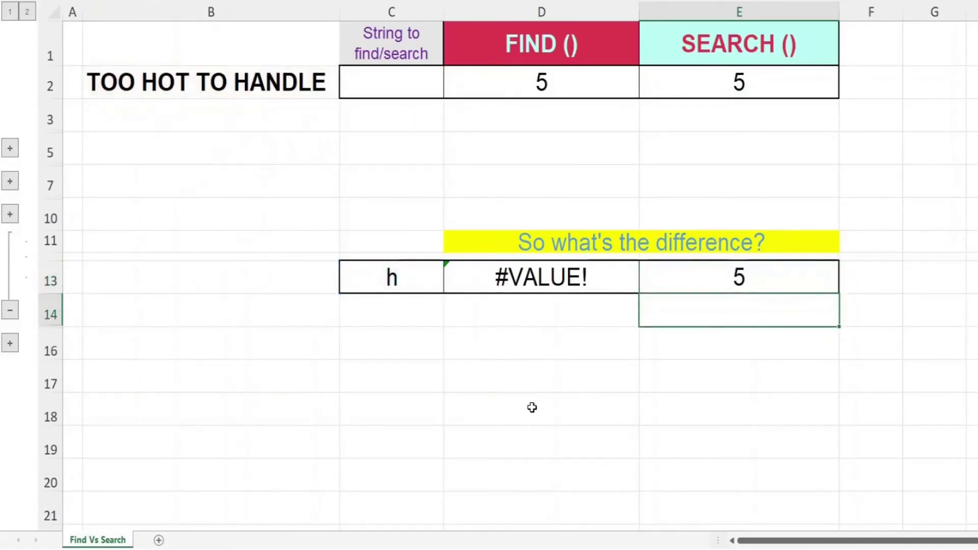
pyautogui.click(854, 273)
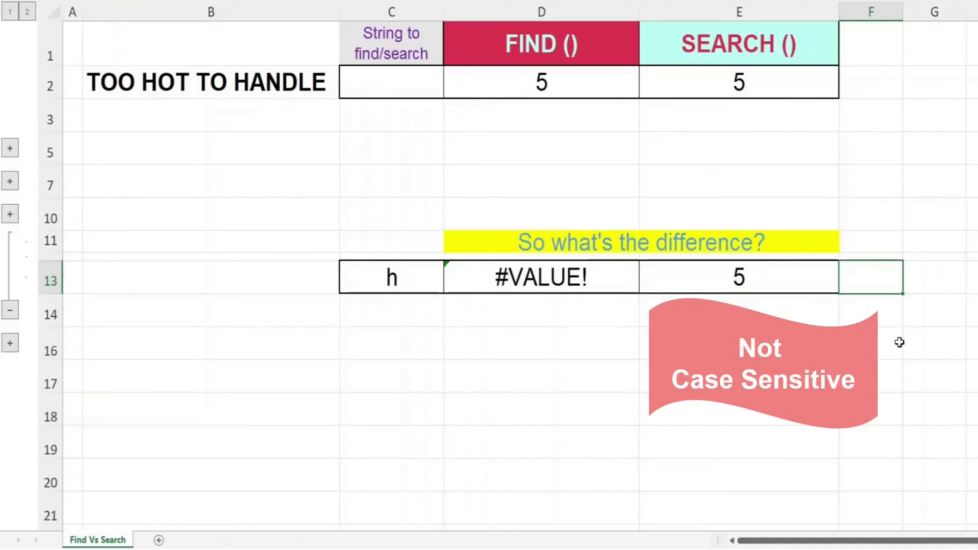
# Expand the collapsed row 15 and enter =FIND(C15,B2) in cell D15 to look for the wildcard string HA*
pyautogui.click(16, 343)
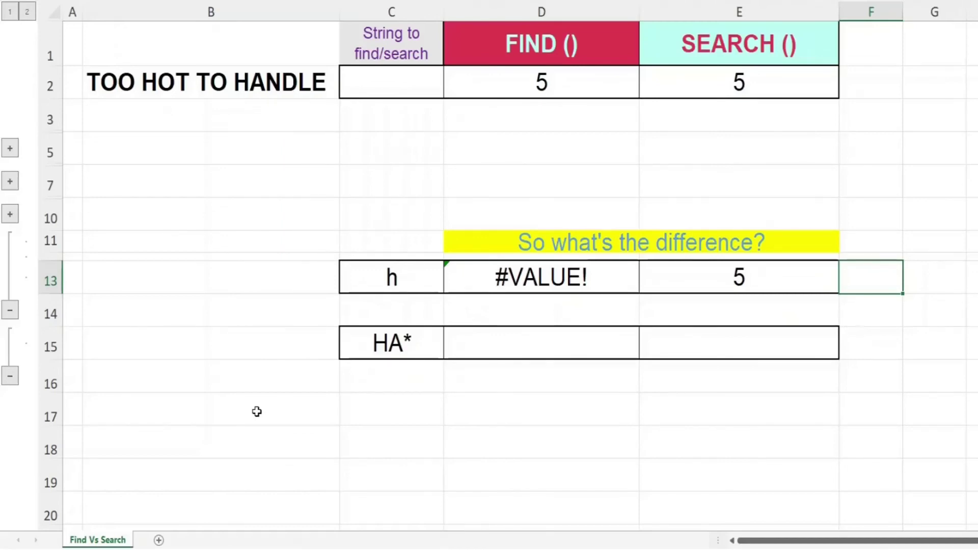
pyautogui.doubleClick(510, 345)
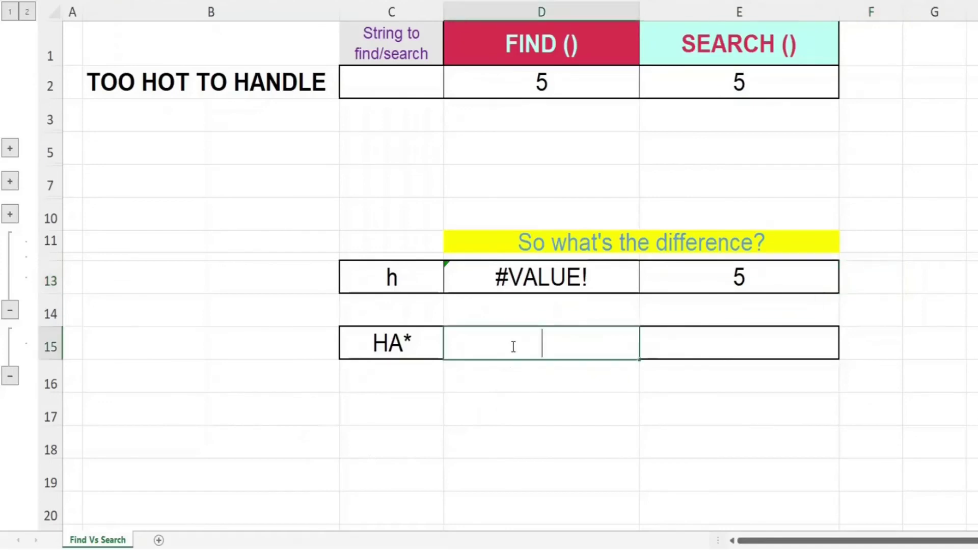
pyautogui.write('=F')
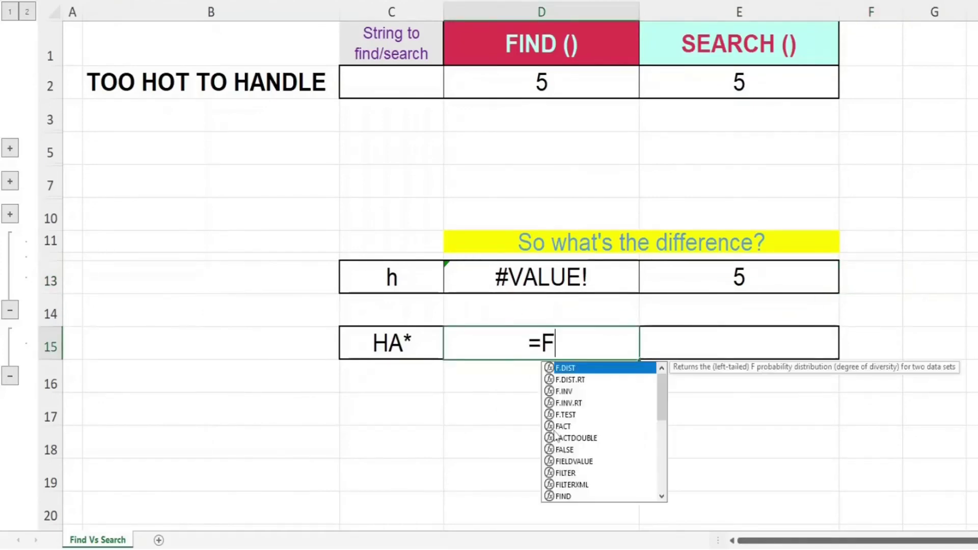
pyautogui.write('IND(')
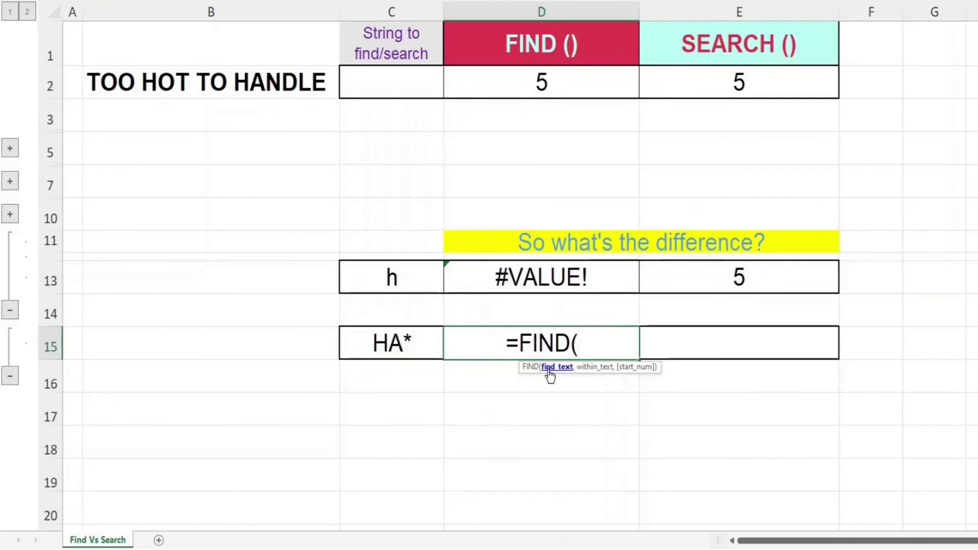
pyautogui.click(400, 345)
pyautogui.write(',')
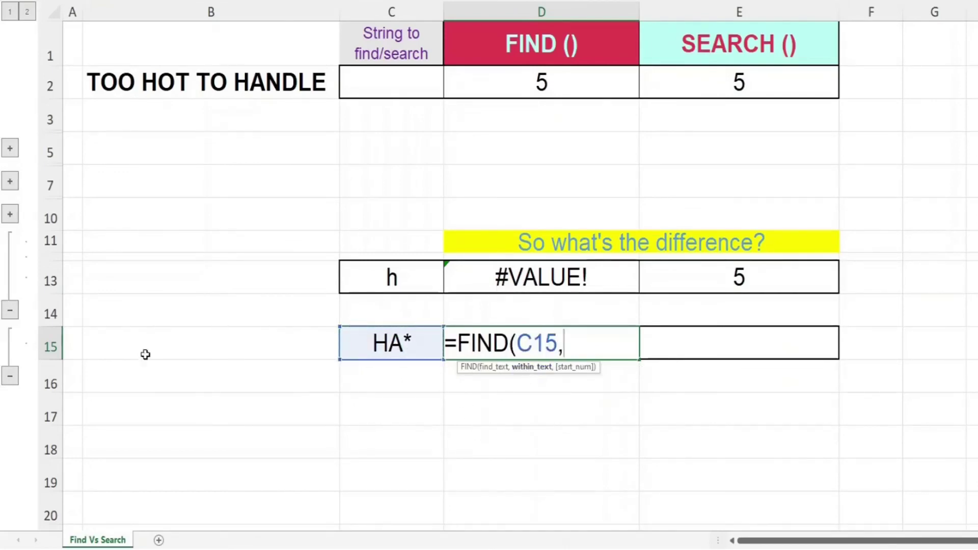
pyautogui.click(108, 94)
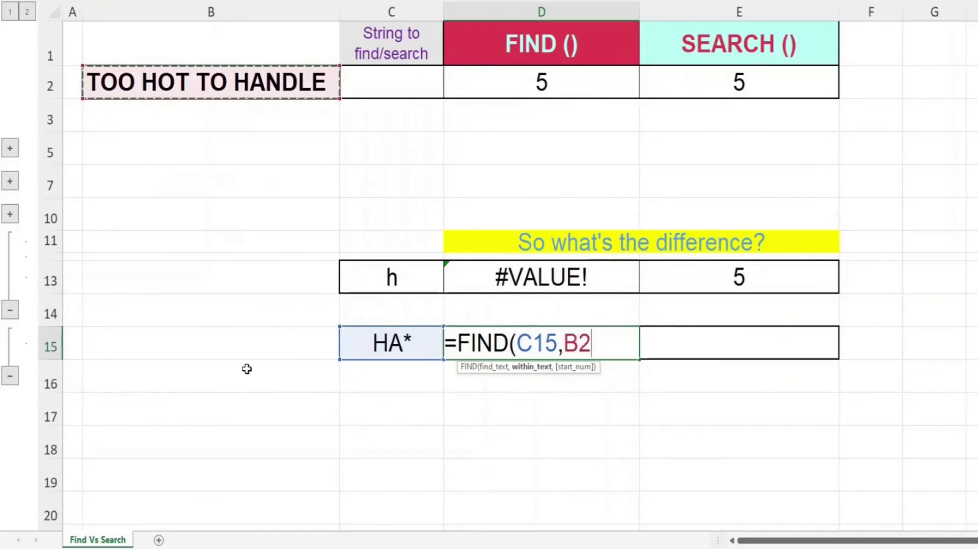
pyautogui.write(')')
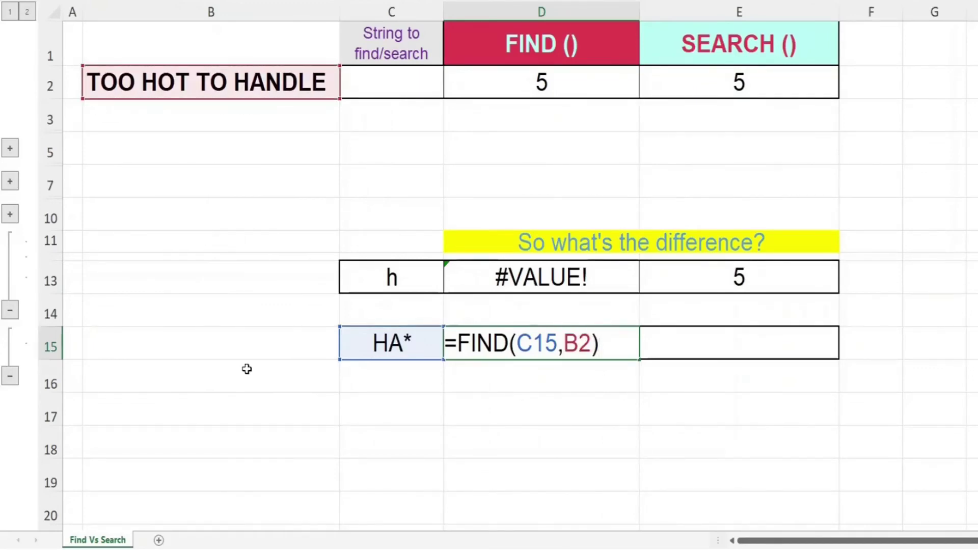
pyautogui.press('Return')
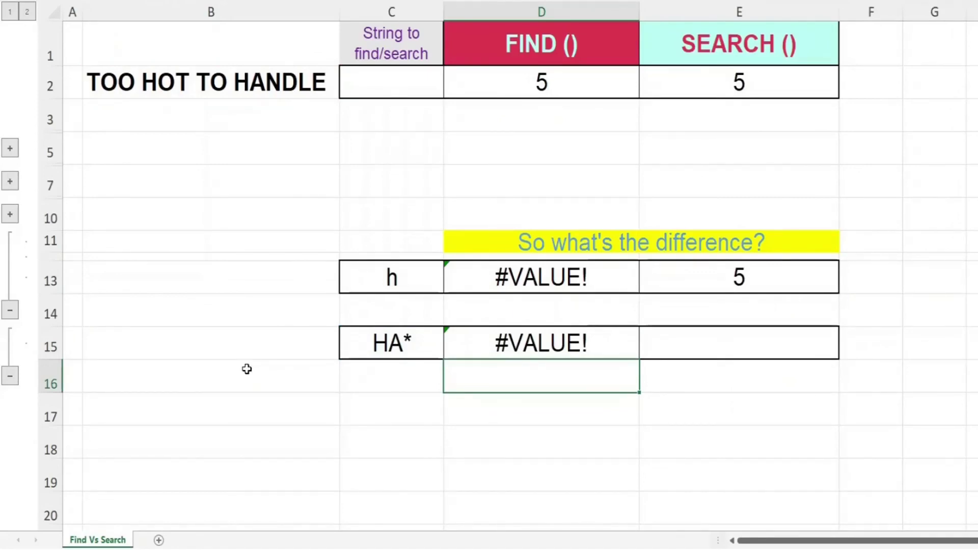
# Enter =SEARCH(C15,B2) in cell E15 to look for the wildcard string HA* with the SEARCH function
pyautogui.click(683, 347)
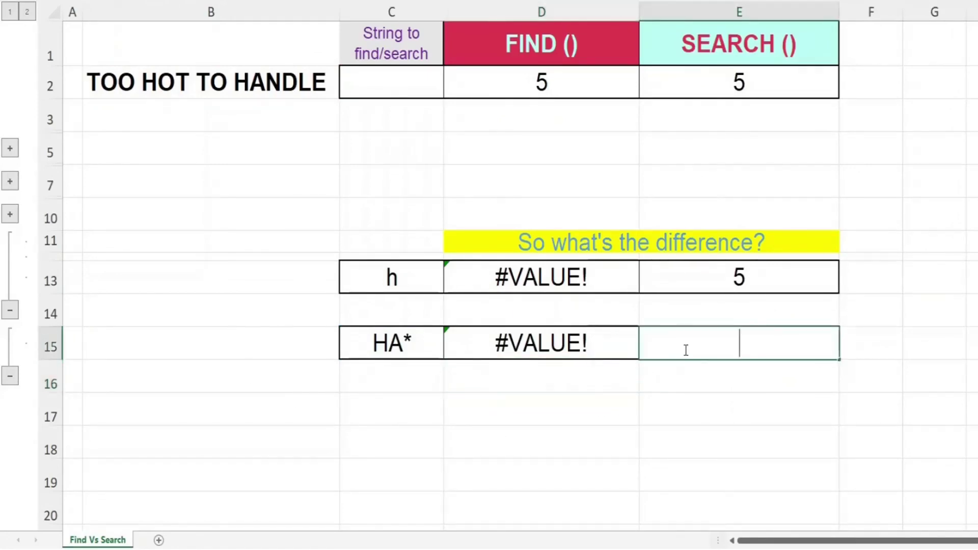
pyautogui.write('=SE')
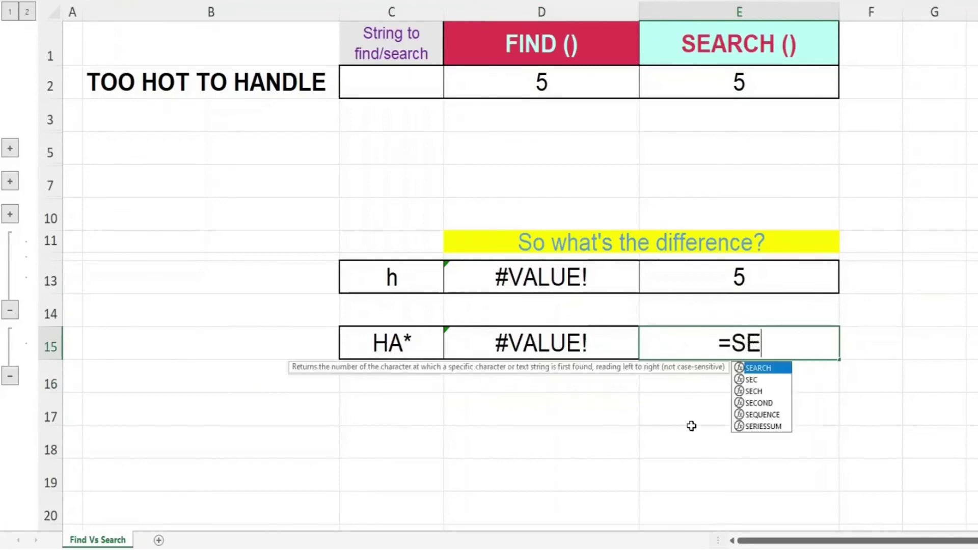
pyautogui.write('ARCH')
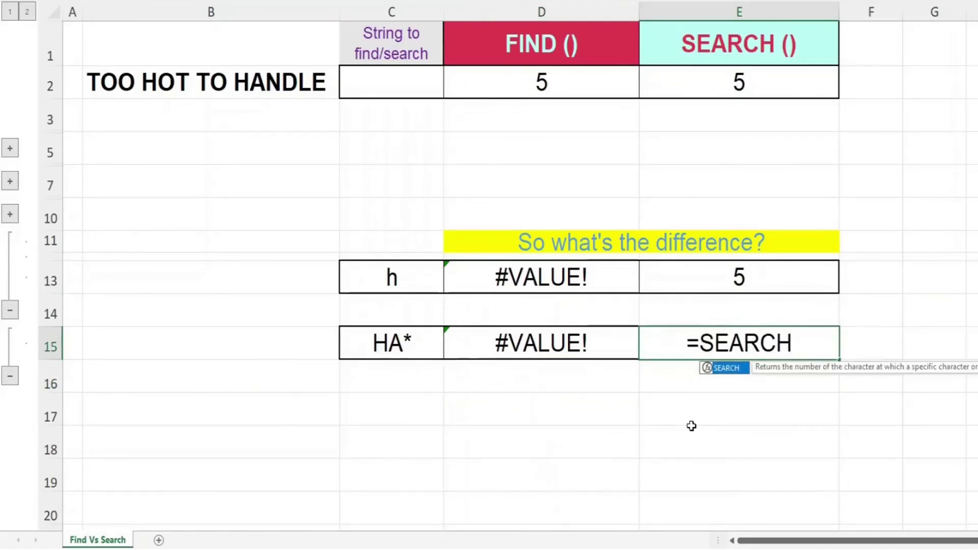
pyautogui.write('(')
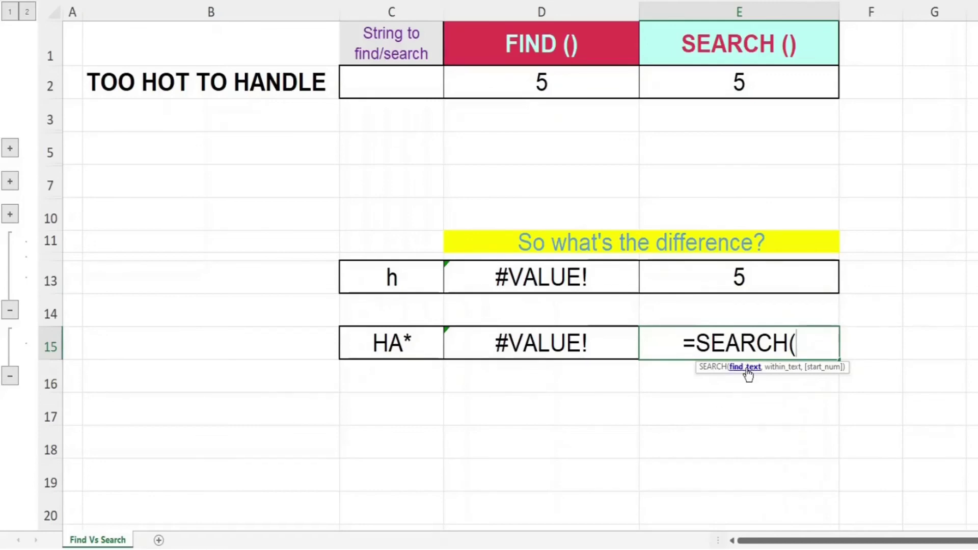
pyautogui.click(420, 349)
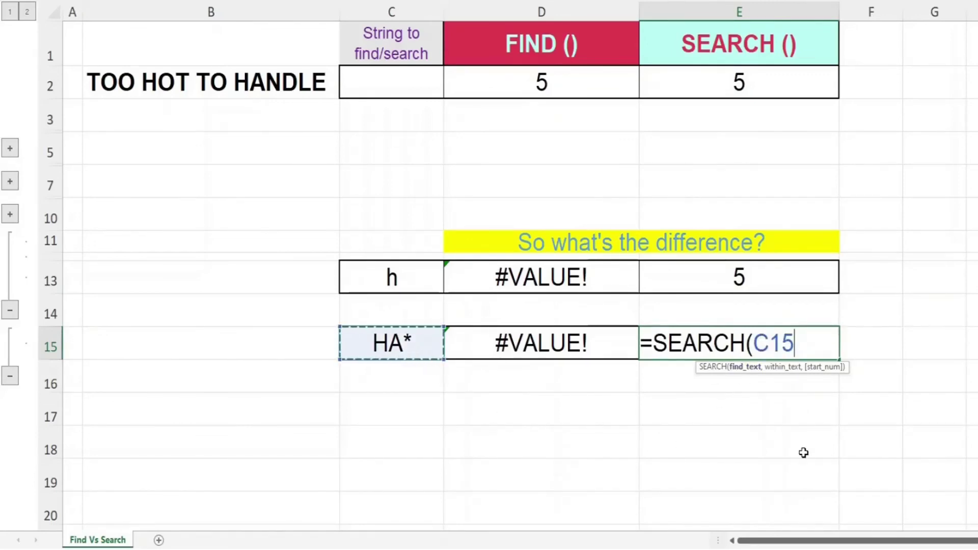
pyautogui.write(',')
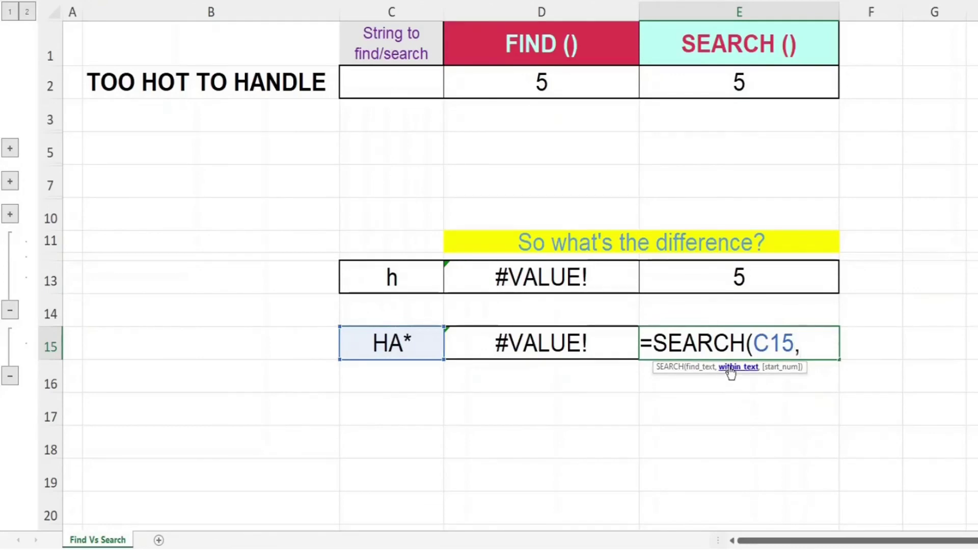
pyautogui.click(234, 84)
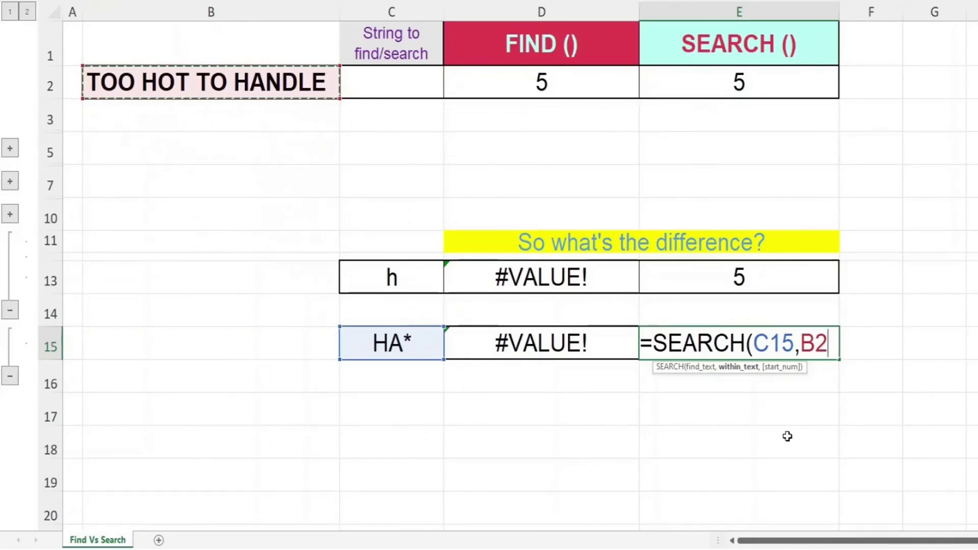
pyautogui.write(')')
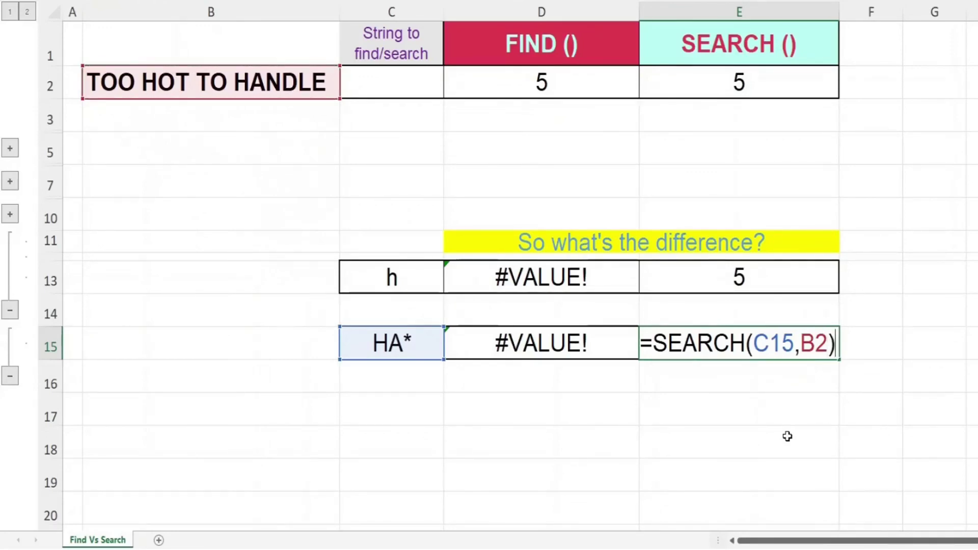
pyautogui.press('Return')
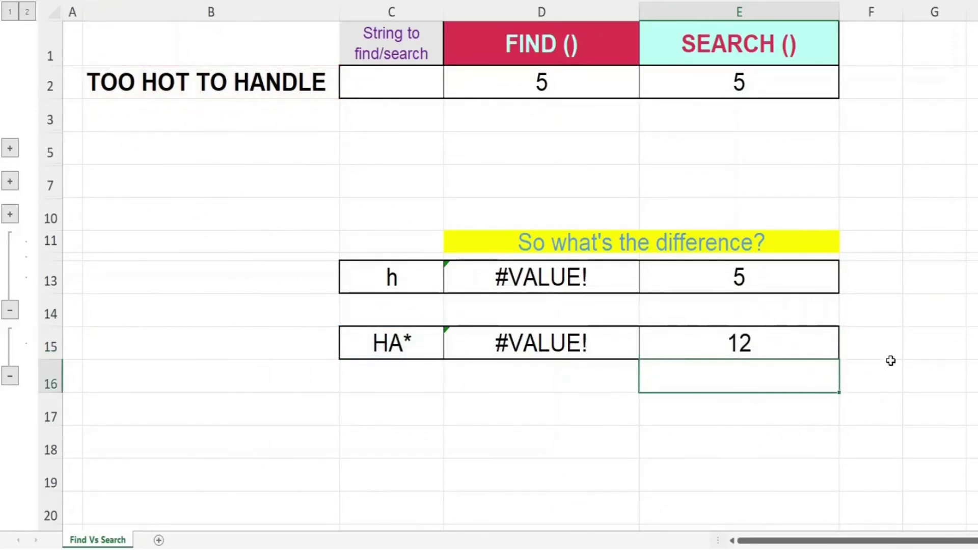
pyautogui.click(922, 379)
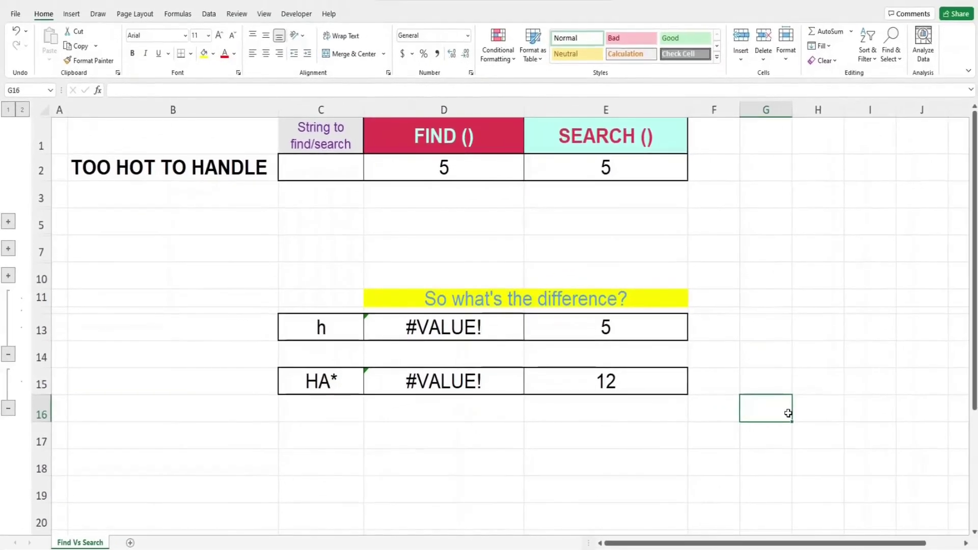